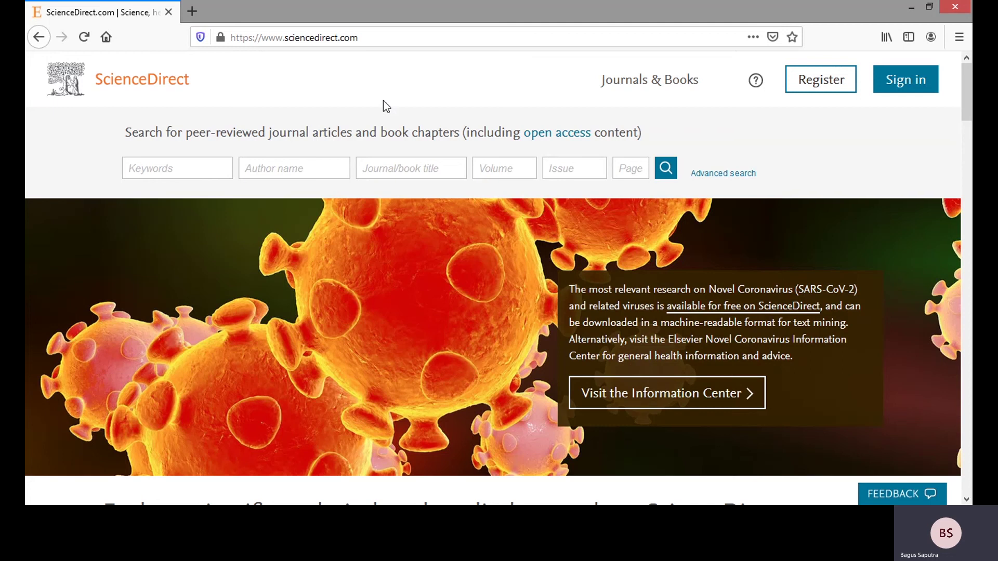
# Search by keyword for "information behaviour"
pyautogui.click(215, 169)
pyautogui.write('inf')
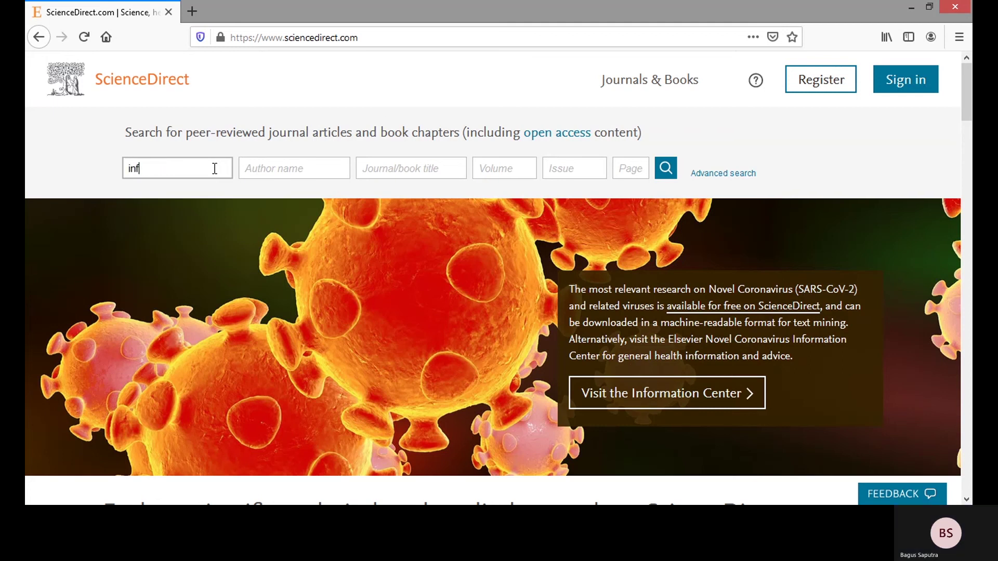
pyautogui.write('ormation behaviour')
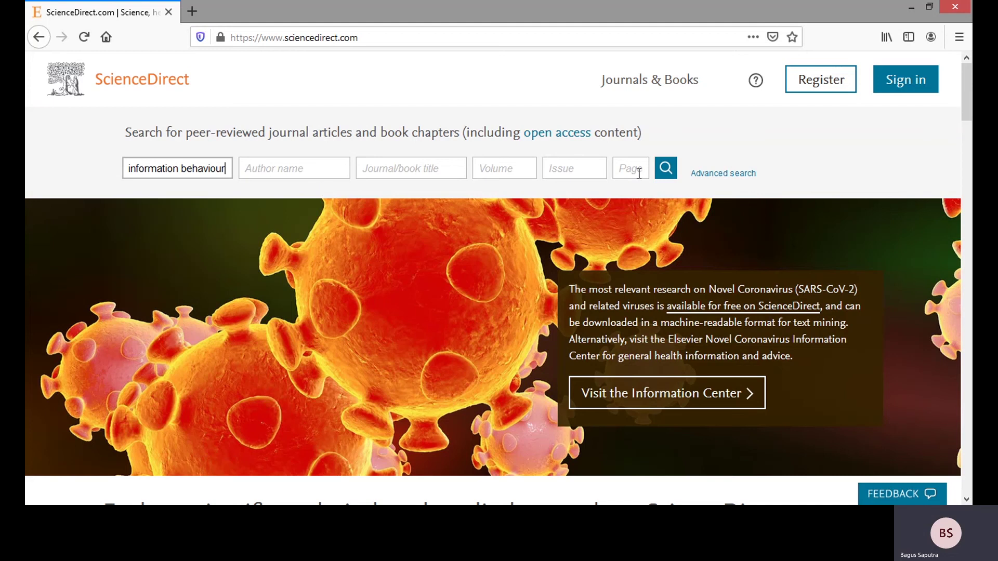
pyautogui.click(665, 173)
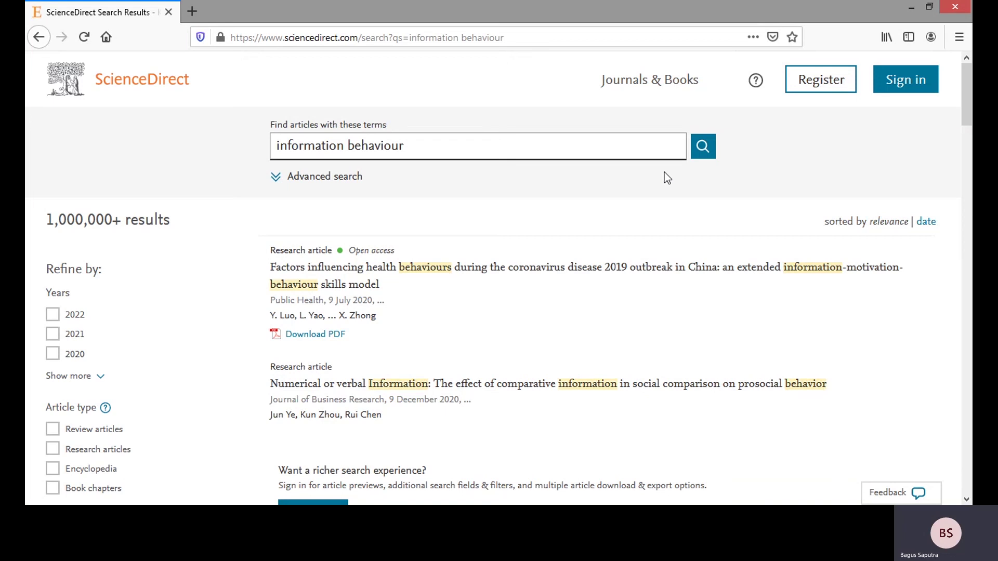
# Use the advanced search to limit the "information behaviour" search to the journal Library & Information Science Research
pyautogui.click(327, 176)
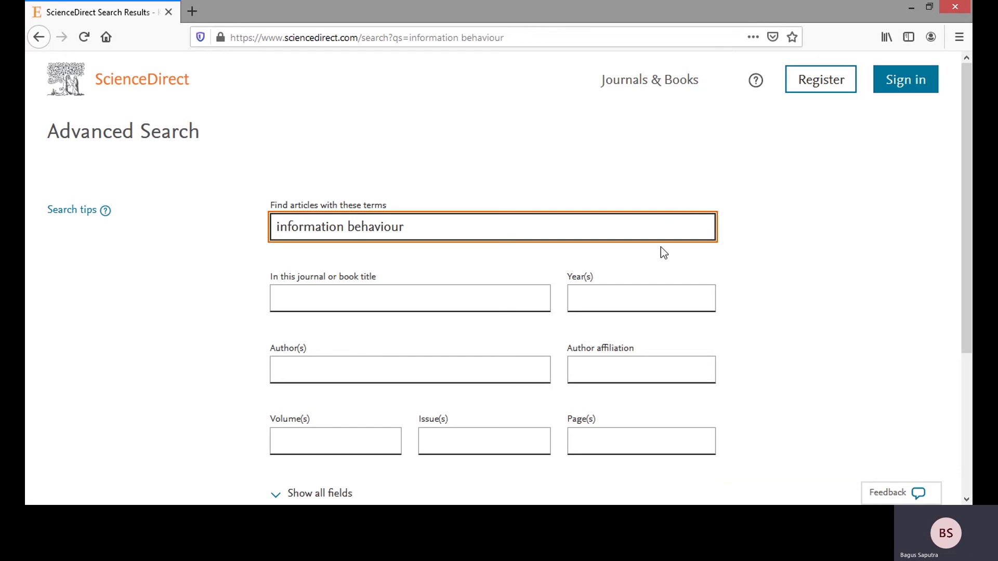
pyautogui.click(466, 298)
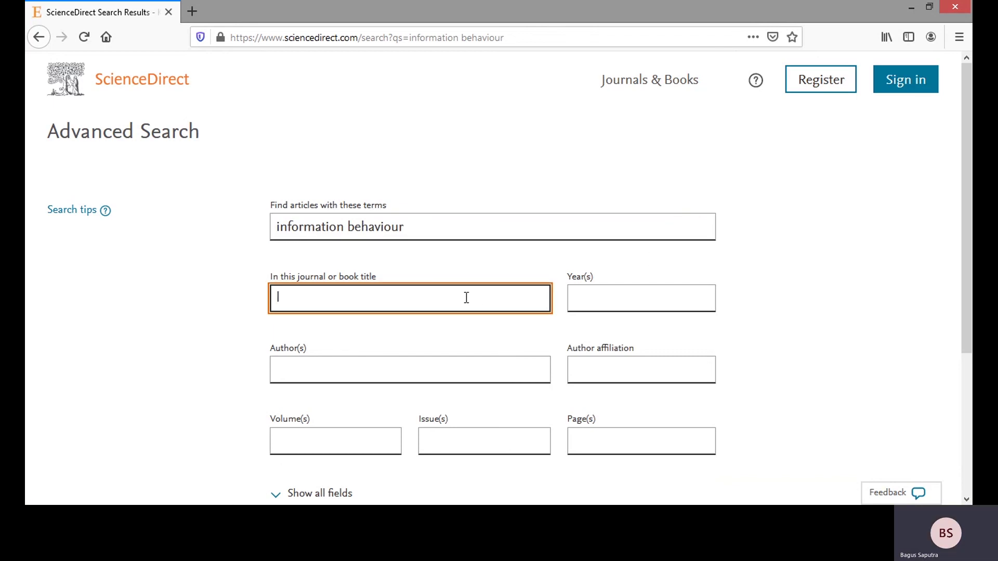
pyautogui.write('library')
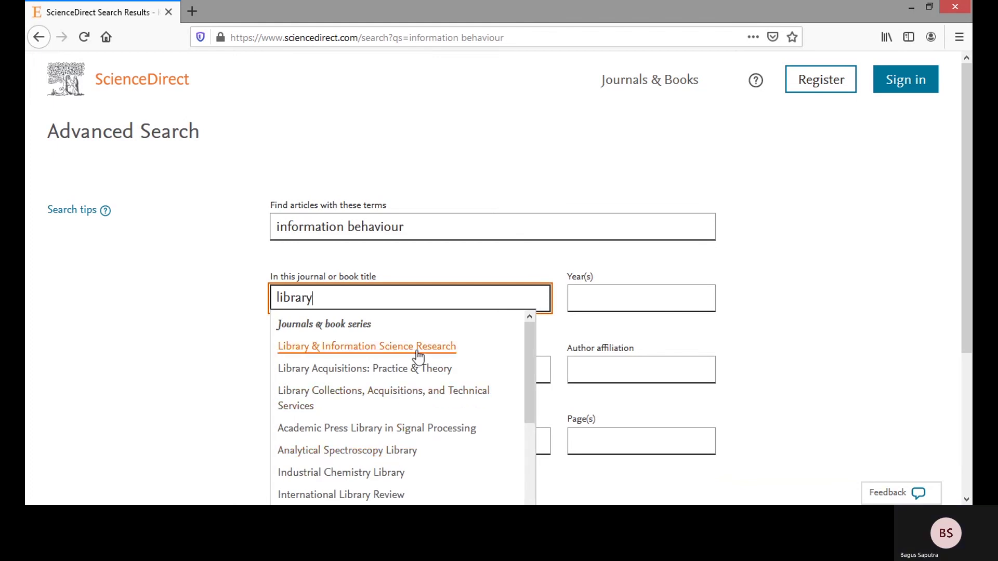
pyautogui.click(390, 347)
pyautogui.scroll(-3, 753, 294)
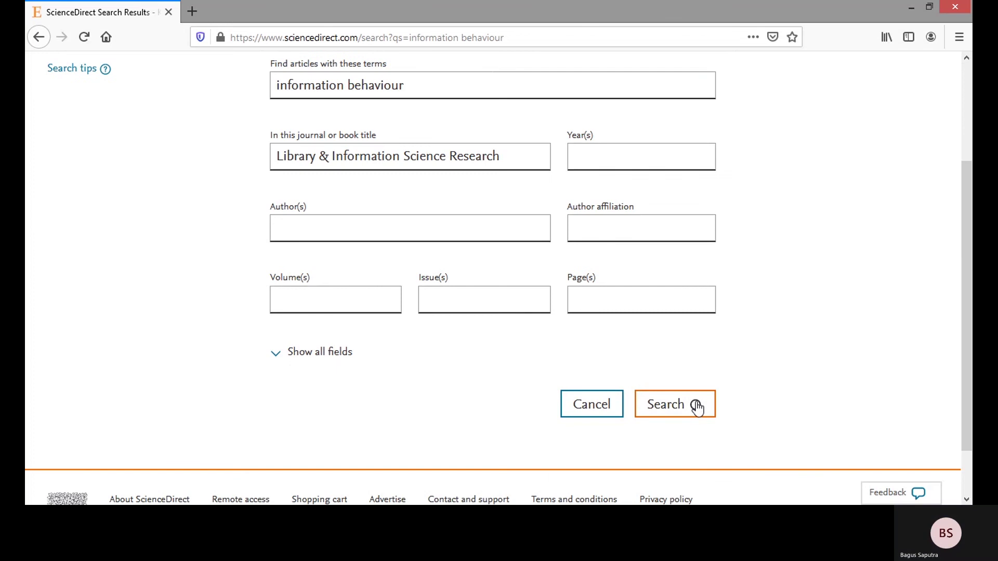
pyautogui.click(697, 408)
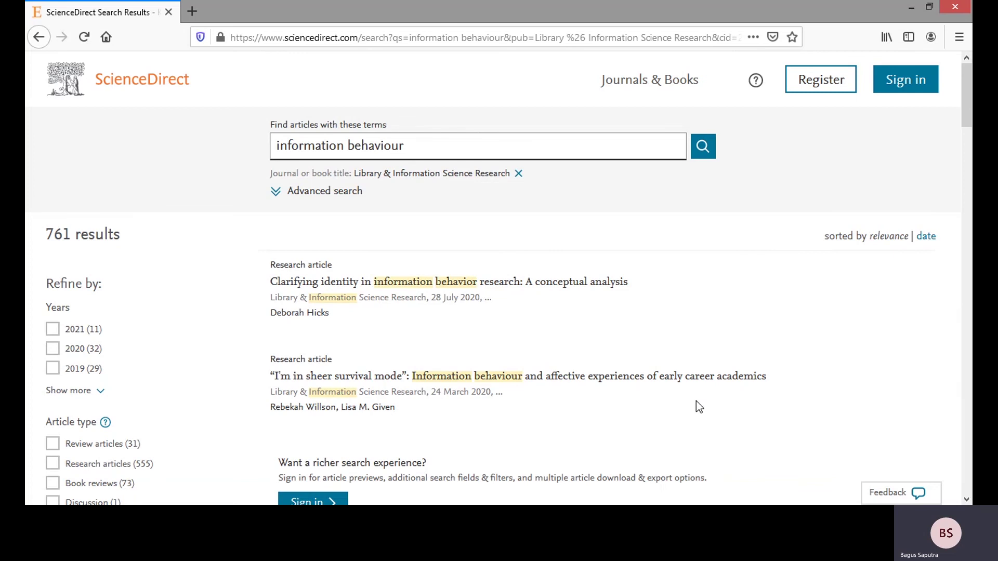
# Skim the results, reopen the advanced search and rerun it with Library & Information Science Research chosen again as the journal title
pyautogui.scroll(-5, 696, 401)
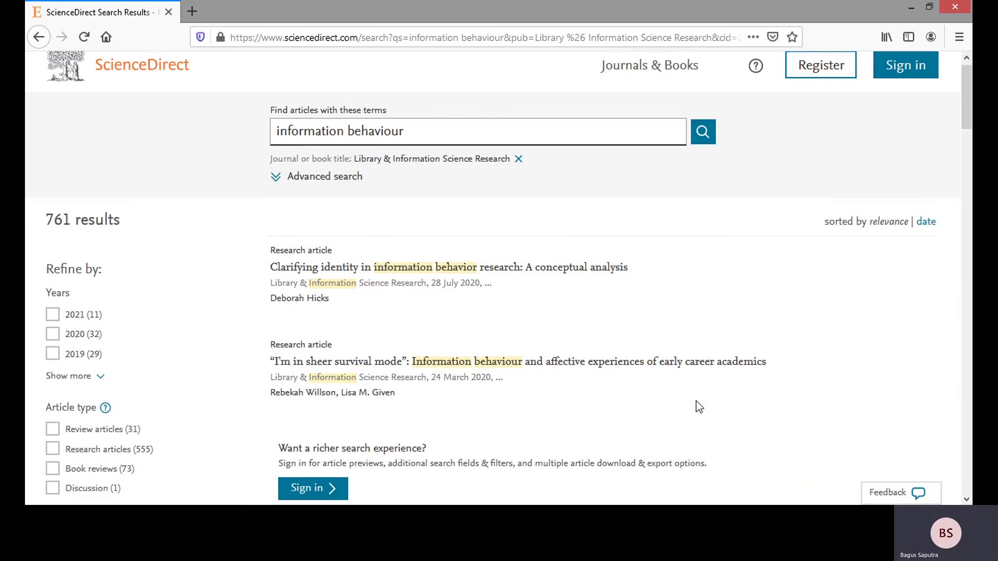
pyautogui.scroll(-5, 696, 401)
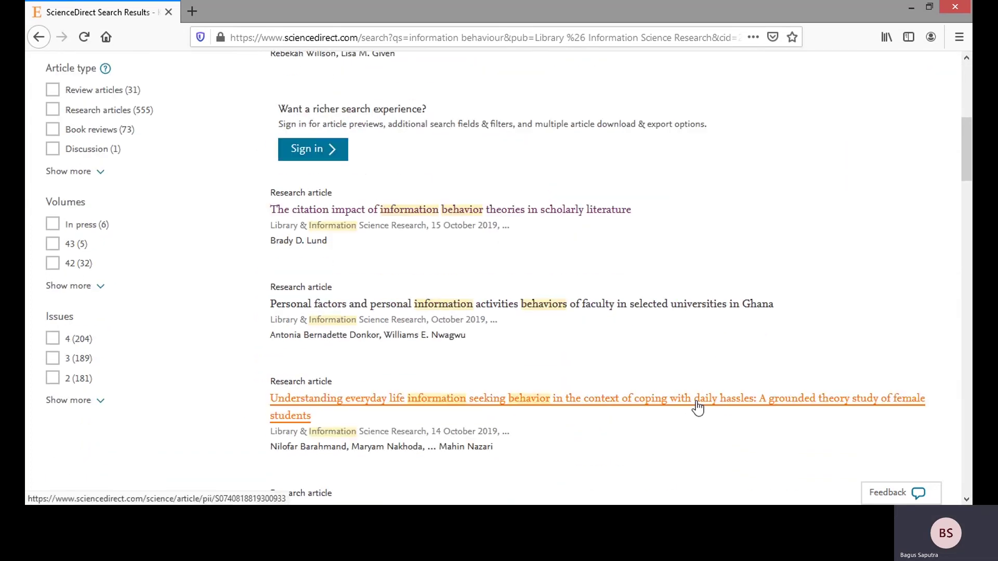
pyautogui.scroll(10, 779, 238)
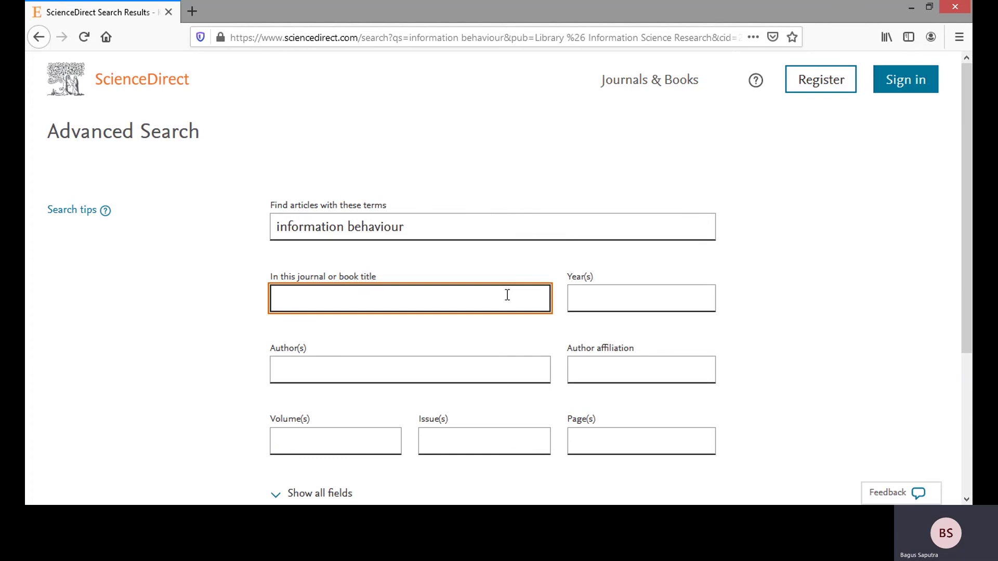
pyautogui.write('lib')
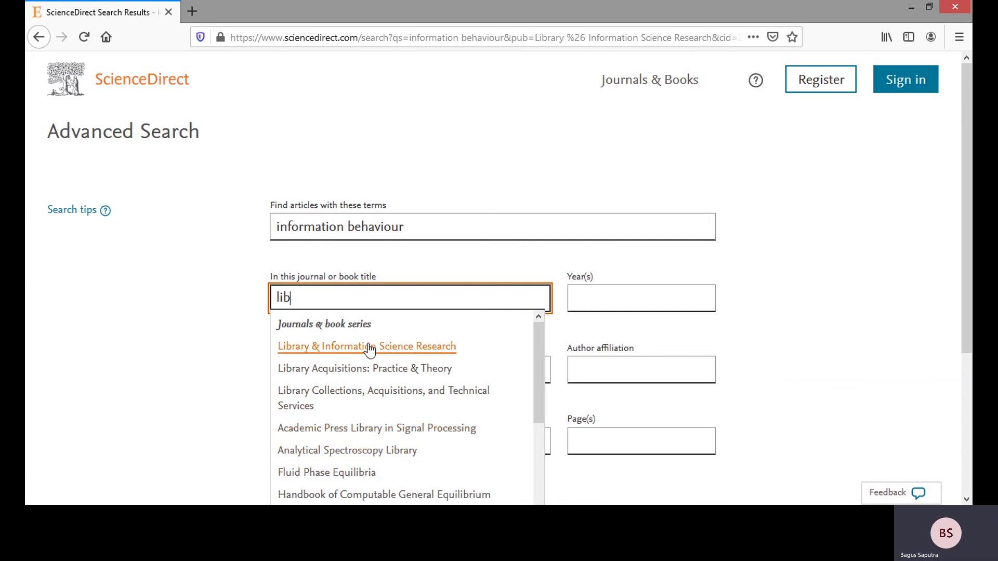
pyautogui.click(412, 349)
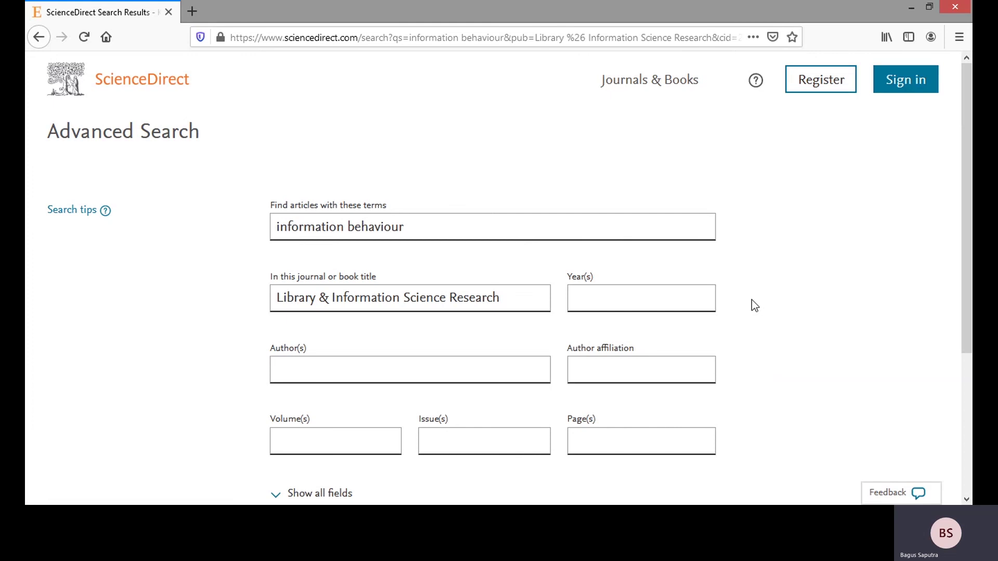
pyautogui.scroll(-4, 751, 300)
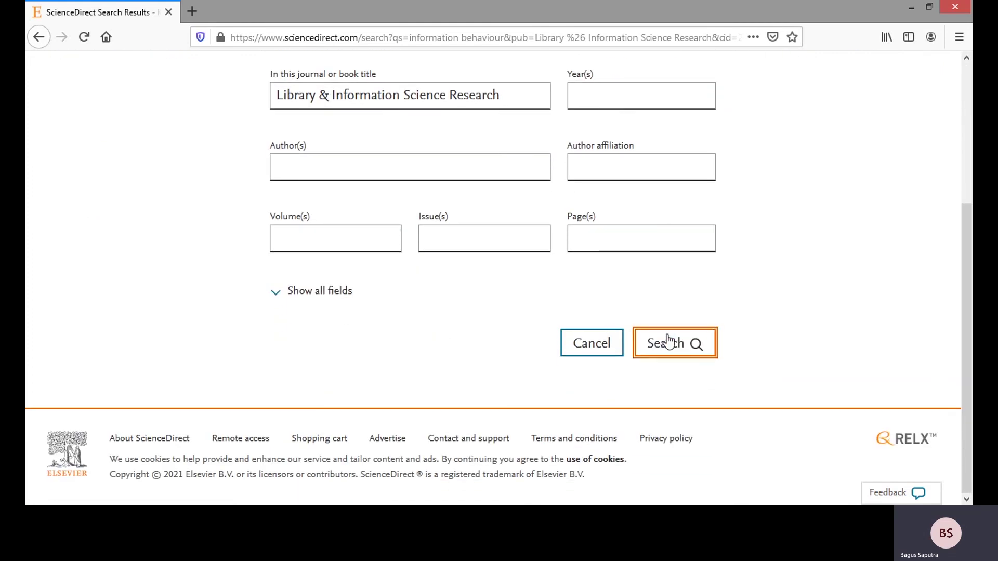
pyautogui.click(668, 342)
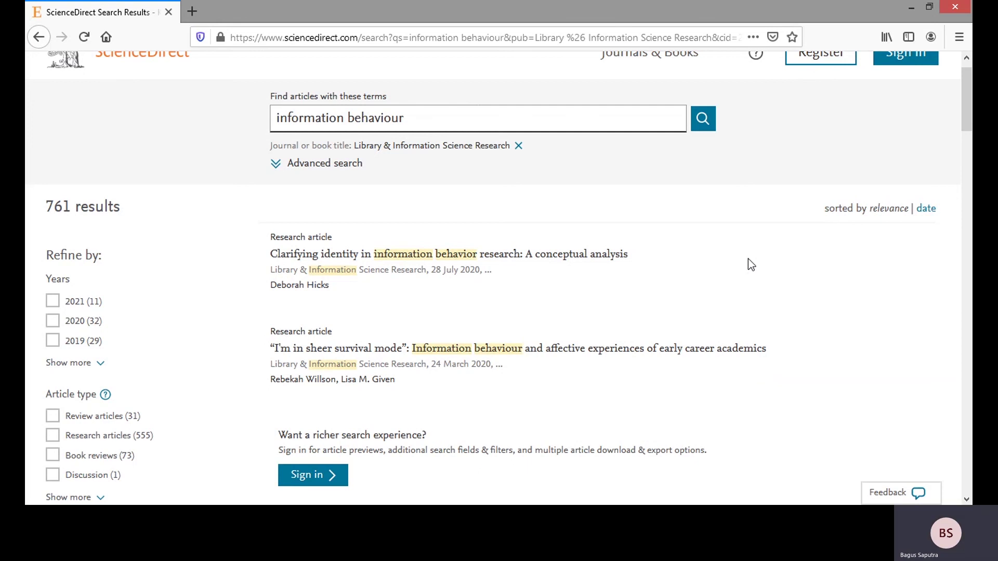
# Sort the search results by date instead of relevance
pyautogui.scroll(1, 924, 213)
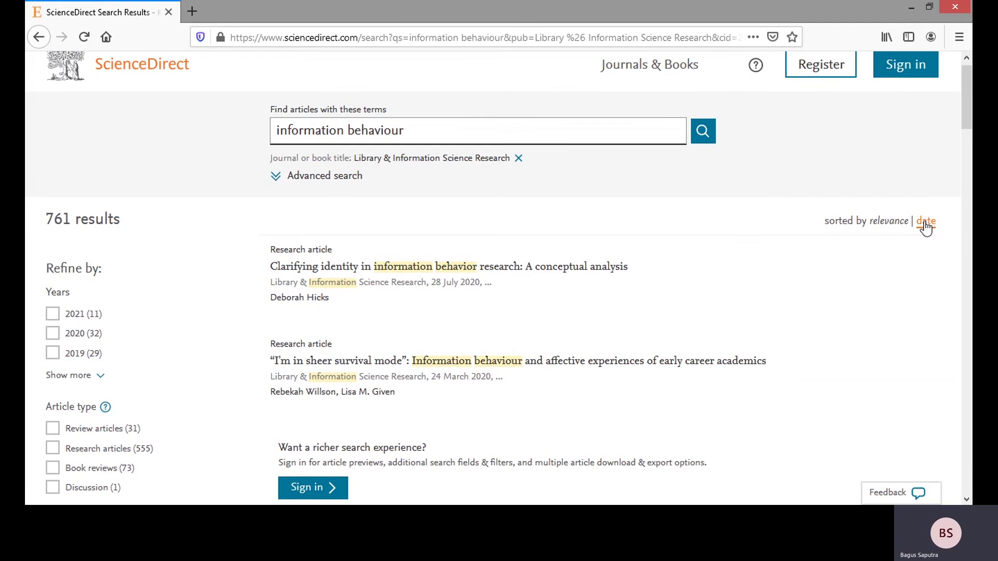
pyautogui.click(925, 221)
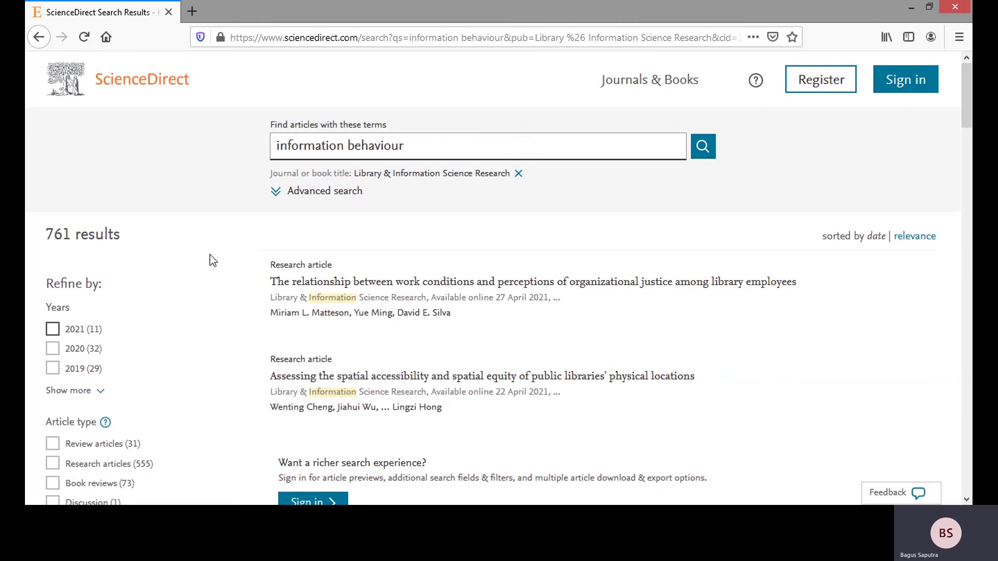
# Examine the year, article type, volume and issue filters, the result list, and the results-per-page options
pyautogui.scroll(-3, 210, 255)
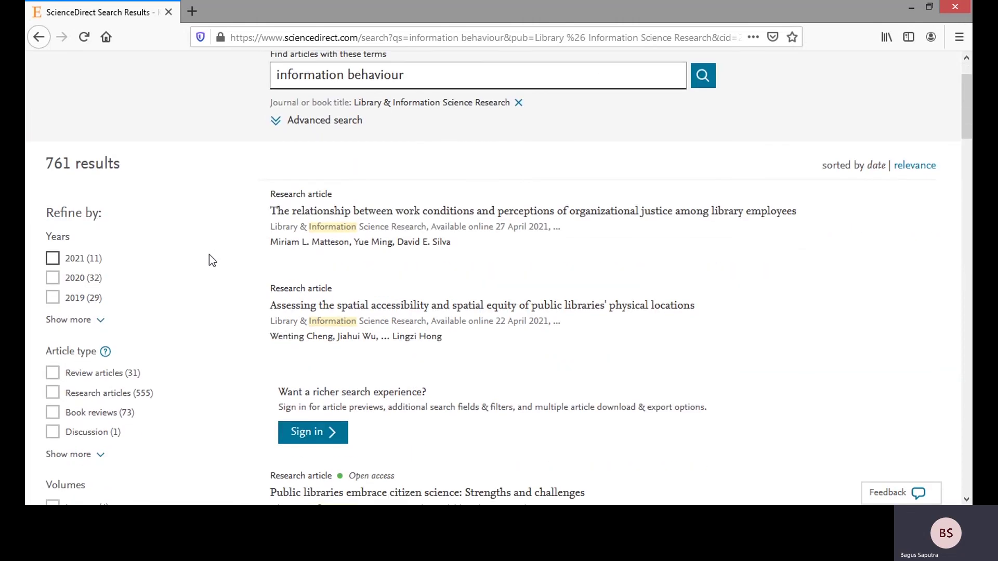
pyautogui.scroll(-3, 188, 292)
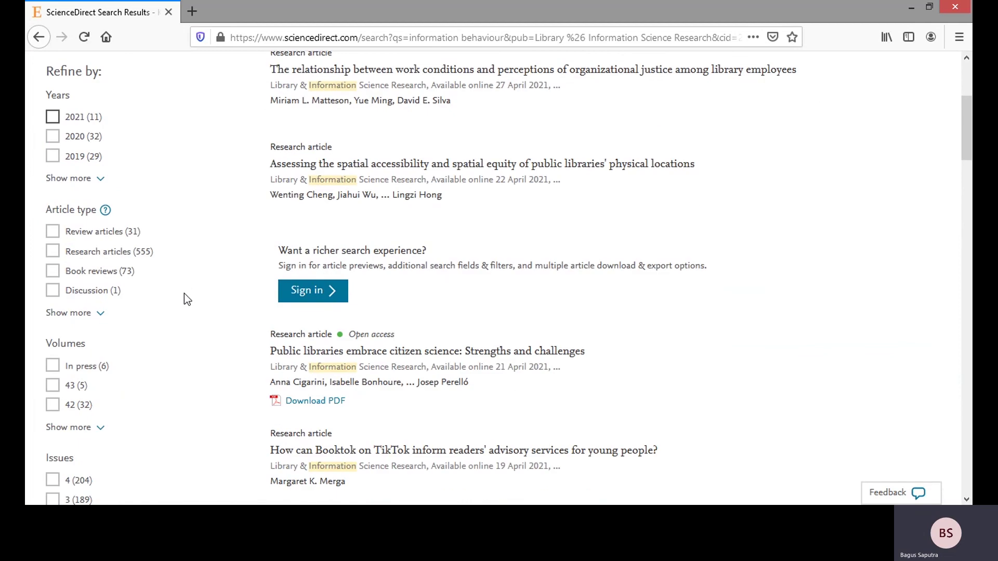
pyautogui.scroll(-2, 152, 293)
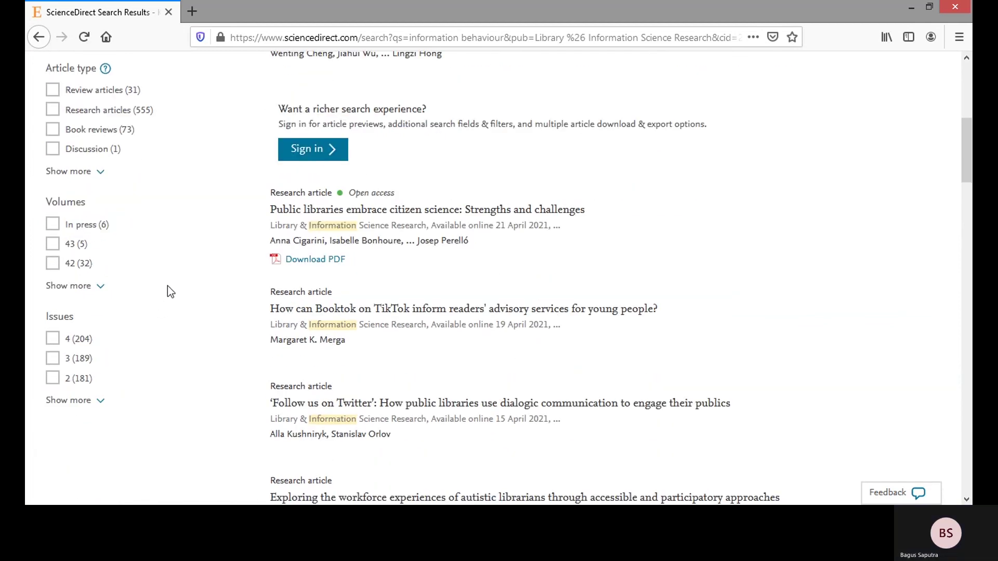
pyautogui.scroll(-2, 168, 291)
pyautogui.scroll(-2, 173, 292)
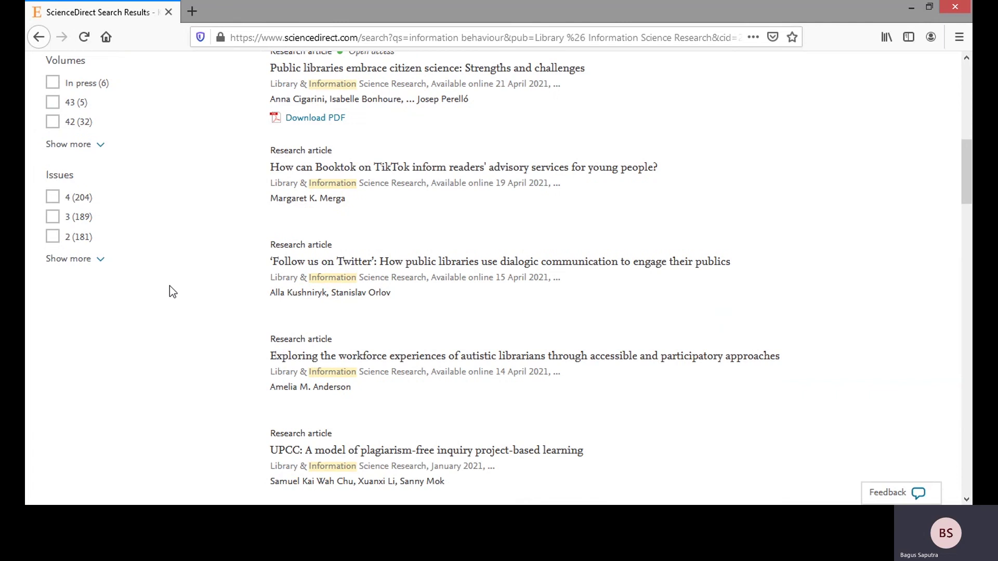
pyautogui.scroll(-18, 173, 292)
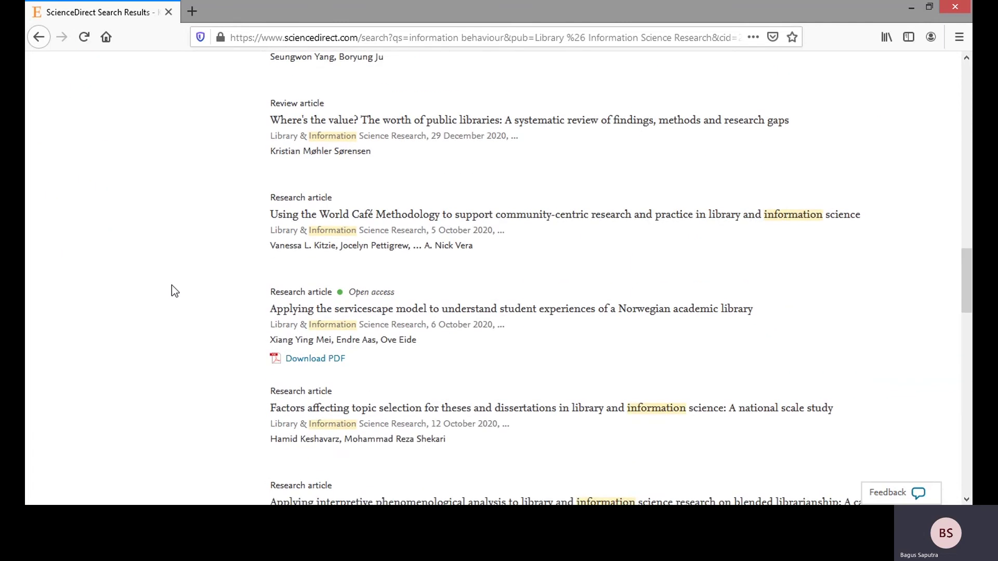
pyautogui.scroll(-20, 171, 285)
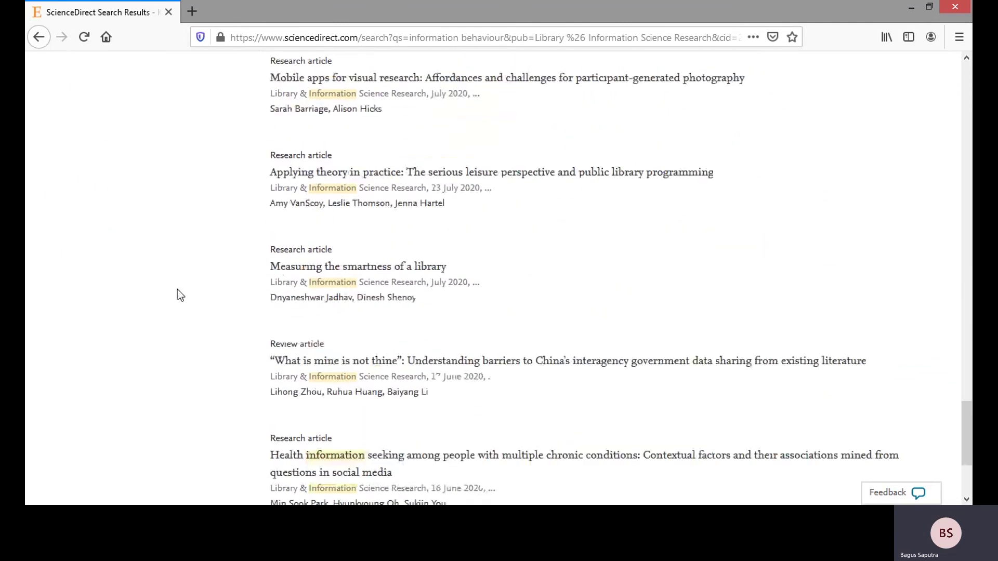
pyautogui.scroll(-5, 178, 290)
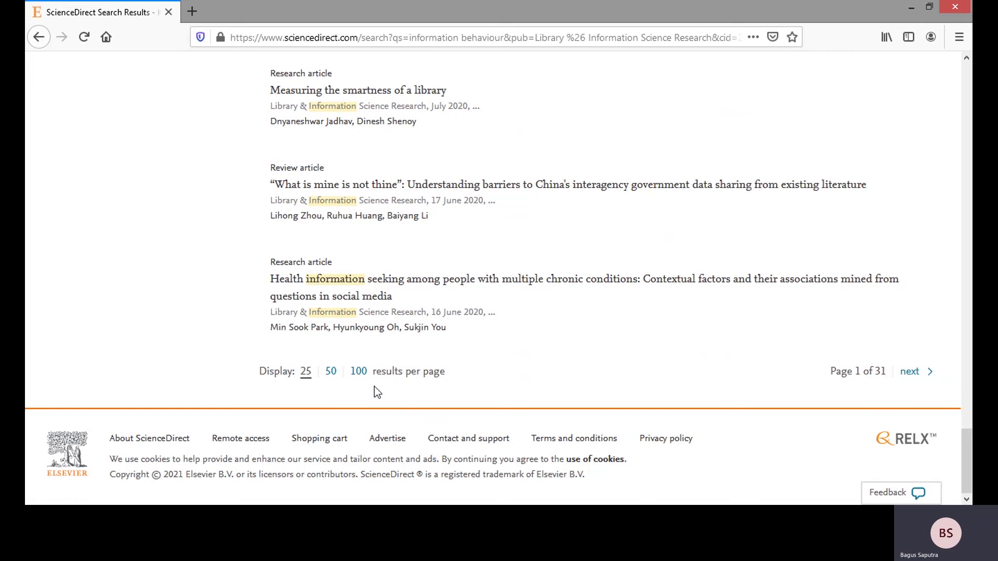
pyautogui.hotkey('alt', 'Tab')
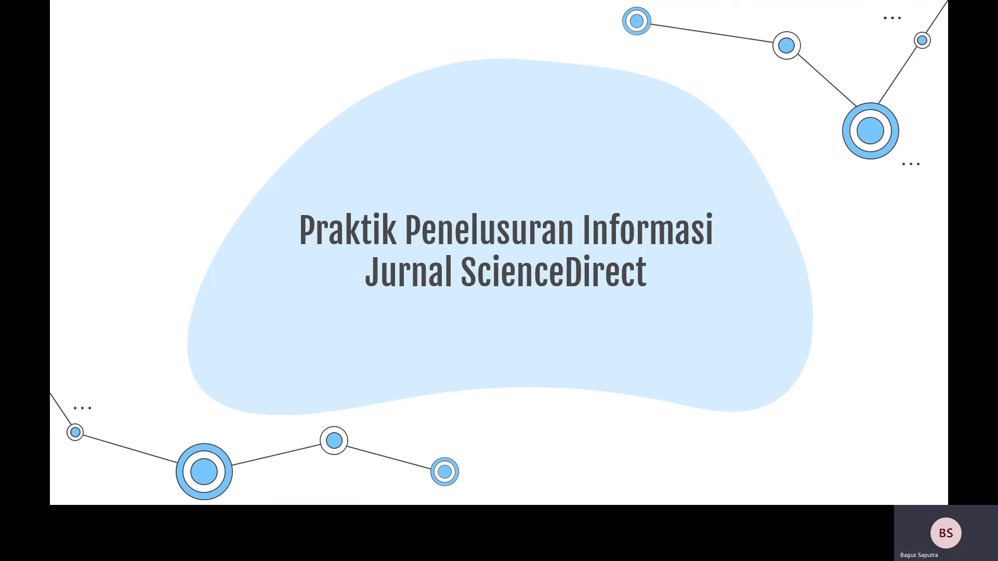
pyautogui.hotkey('alt', 'Tab')
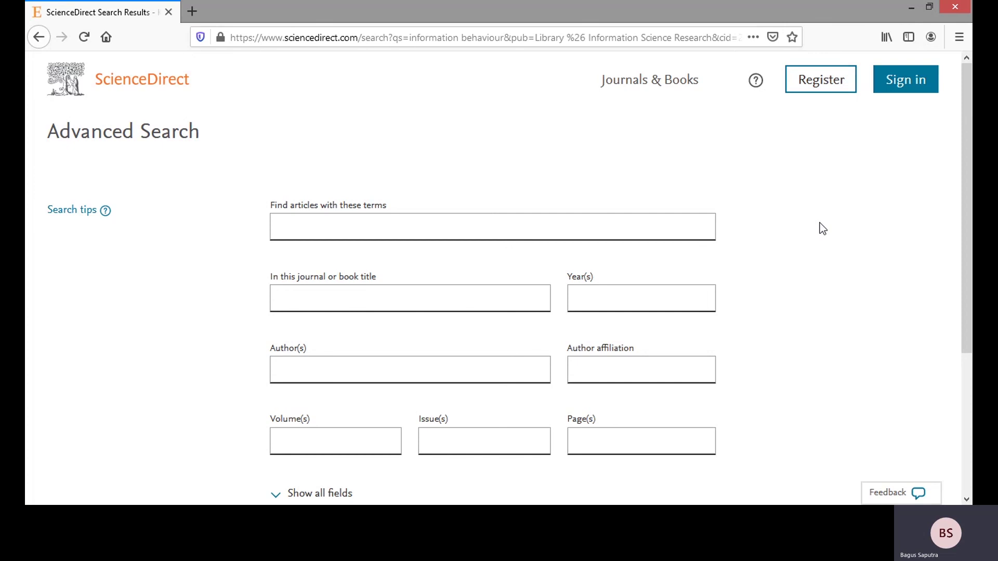
# Run an advanced search for the exact phrase "information behaviour" in quotation marks, with all other fields empty
pyautogui.click(491, 224)
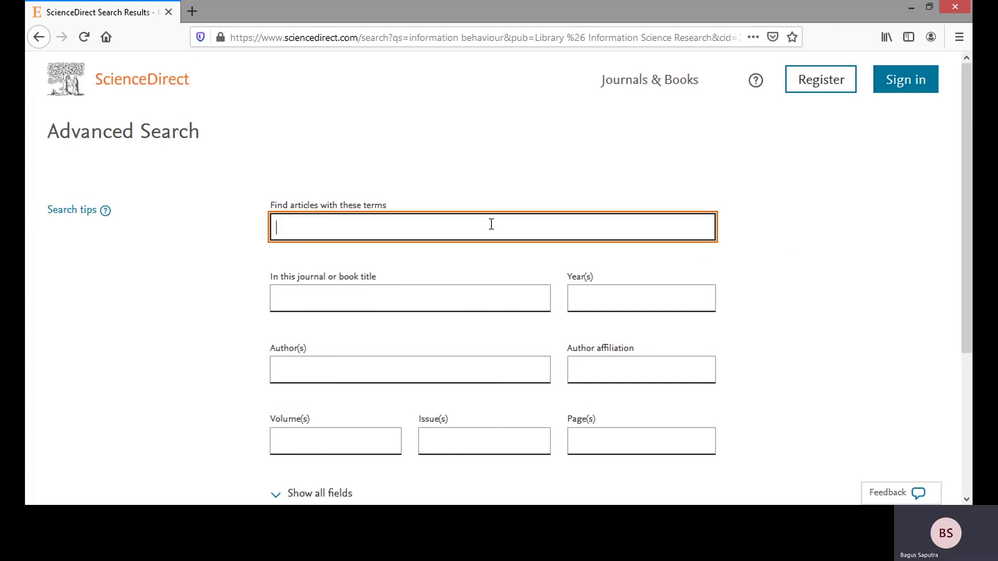
pyautogui.write('"information behaviour"')
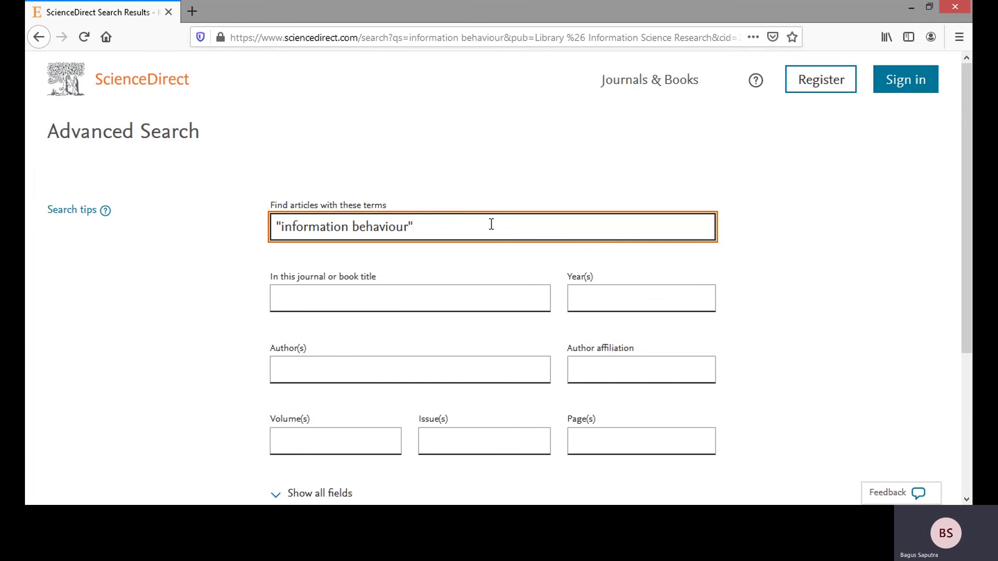
pyautogui.scroll(-3, 727, 260)
pyautogui.scroll(-1, 727, 256)
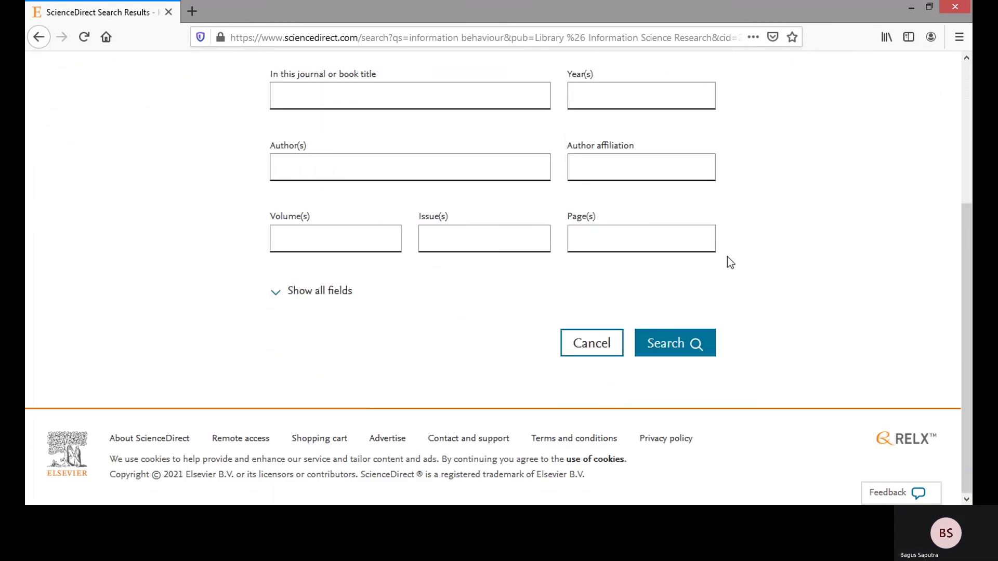
pyautogui.click(687, 339)
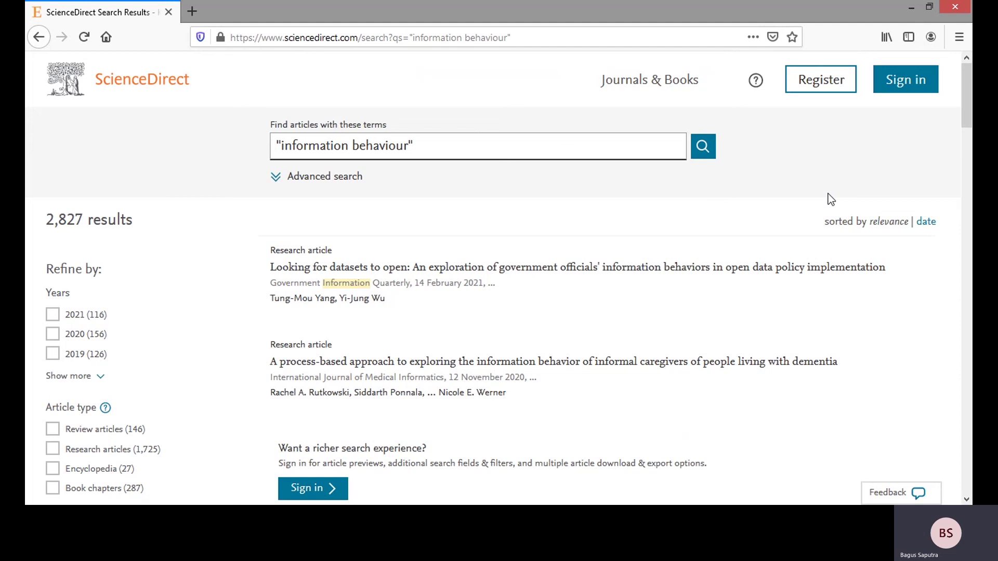
# Expand the advanced search to all fields and add the exact phrase "scientific literature" for title, abstract or author-specified keywords, and run the search
pyautogui.click(323, 176)
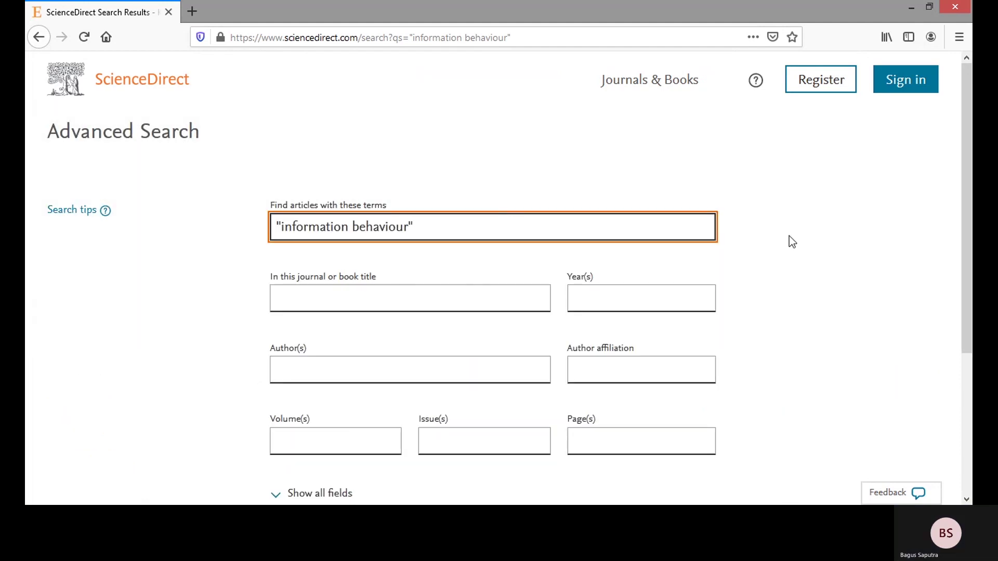
pyautogui.scroll(-2, 789, 236)
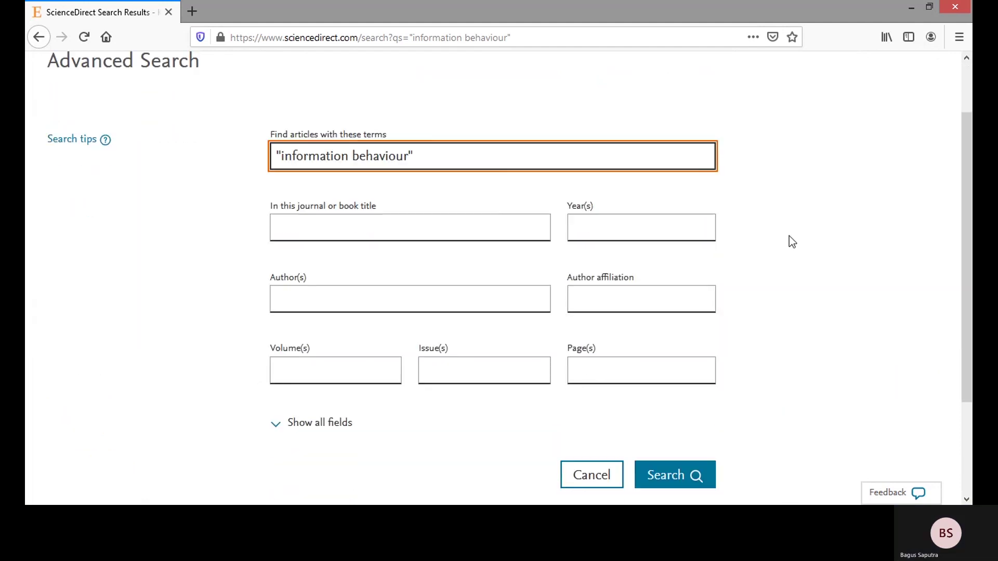
pyautogui.click(291, 423)
pyautogui.scroll(-4, 301, 423)
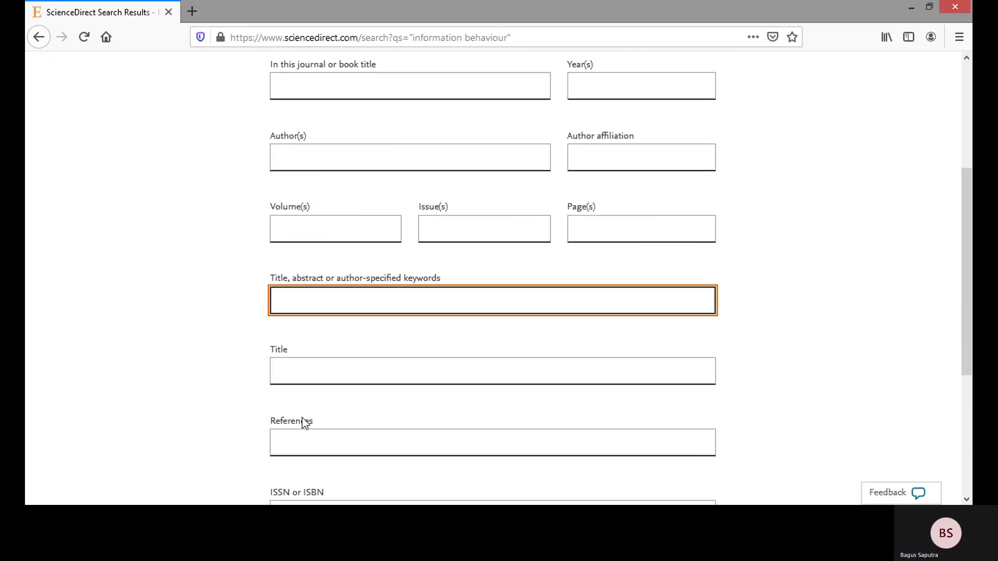
pyautogui.scroll(-2, 314, 405)
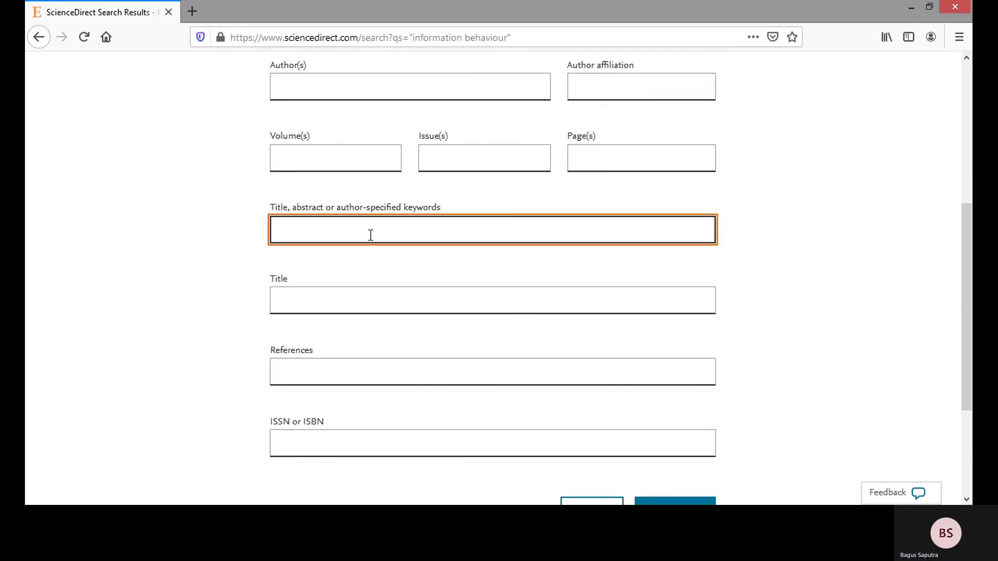
pyautogui.write('"scientific literature"')
pyautogui.scroll(-3, 521, 260)
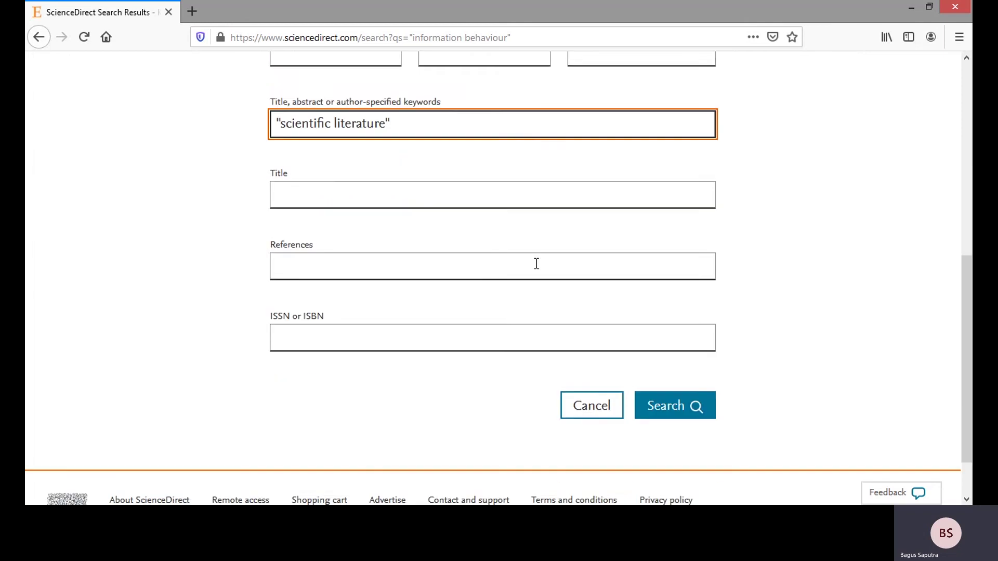
pyautogui.scroll(-2, 597, 312)
pyautogui.click(657, 344)
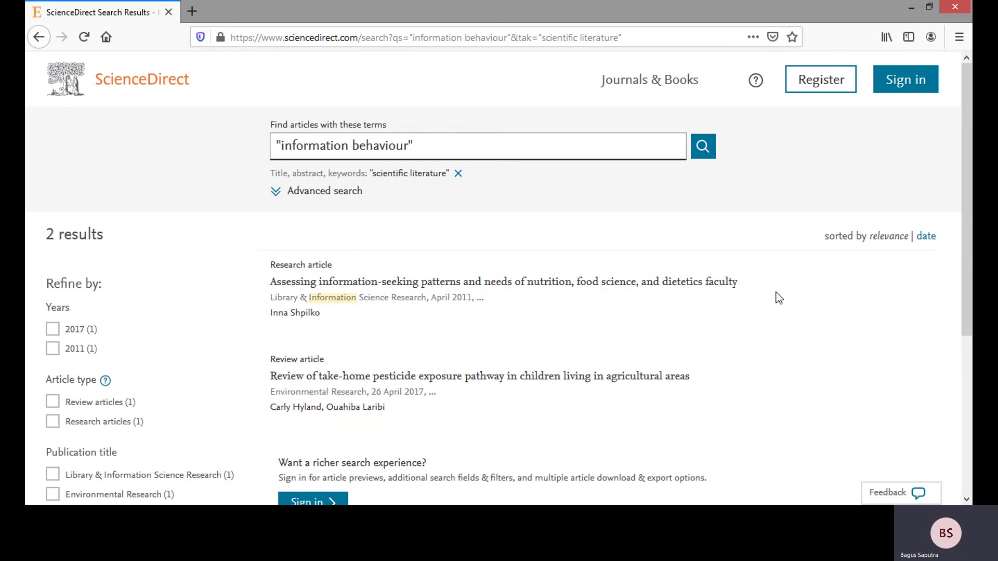
# Skim the results, reopen the advanced search and rerun it limited to the journal Library & Information Science Research
pyautogui.scroll(-3, 778, 297)
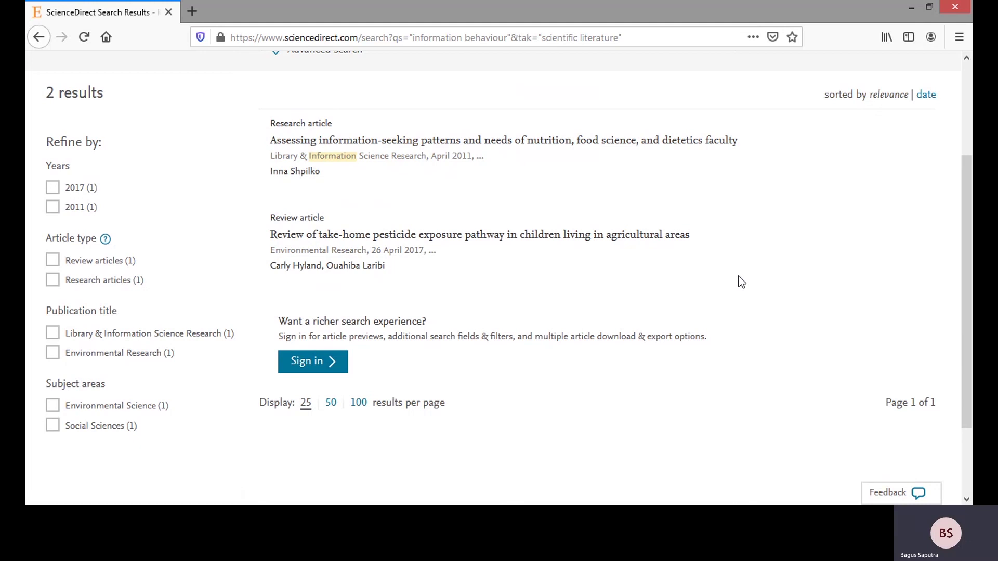
pyautogui.scroll(10, 742, 282)
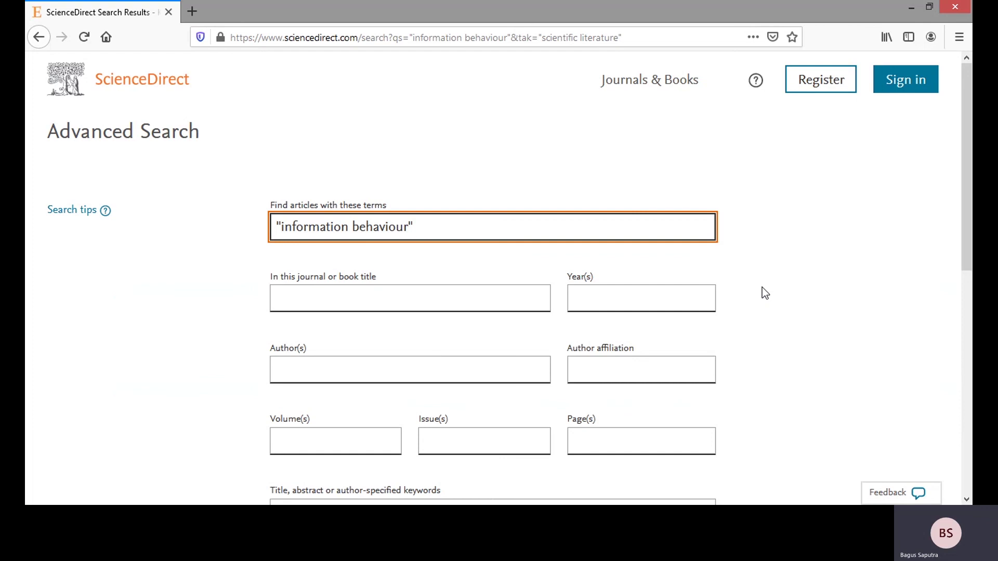
pyautogui.click(511, 302)
pyautogui.write('LIBR')
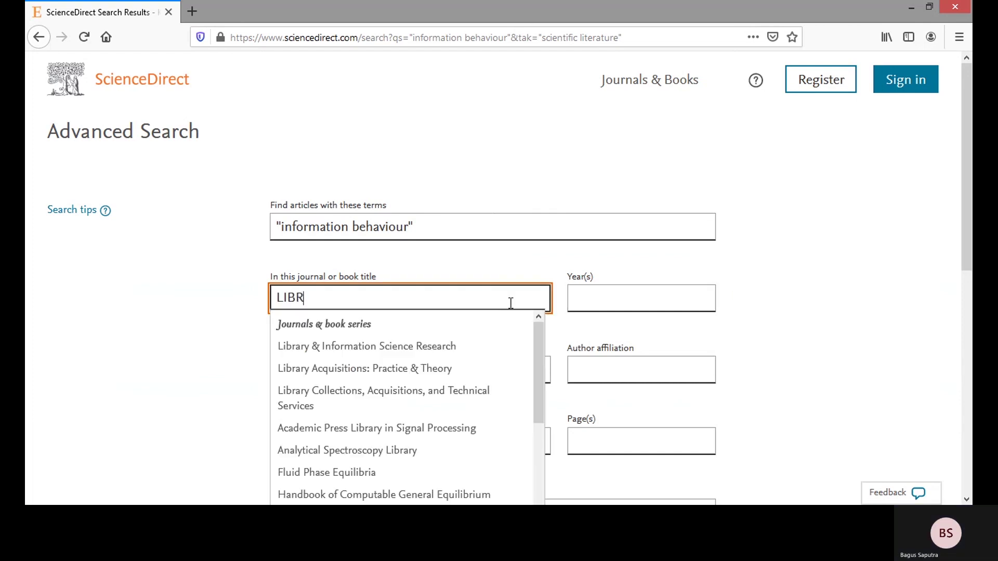
pyautogui.write('A')
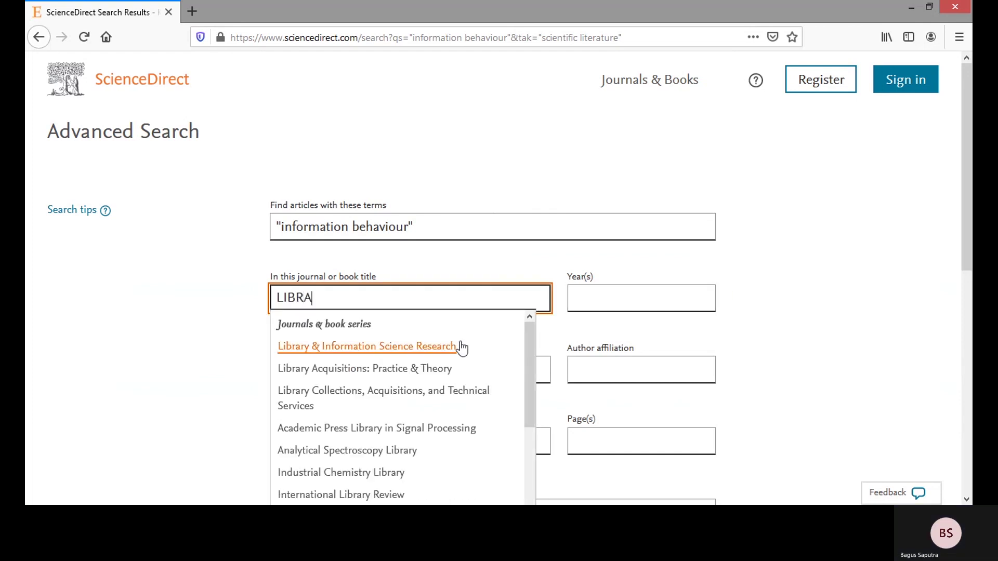
pyautogui.click(462, 347)
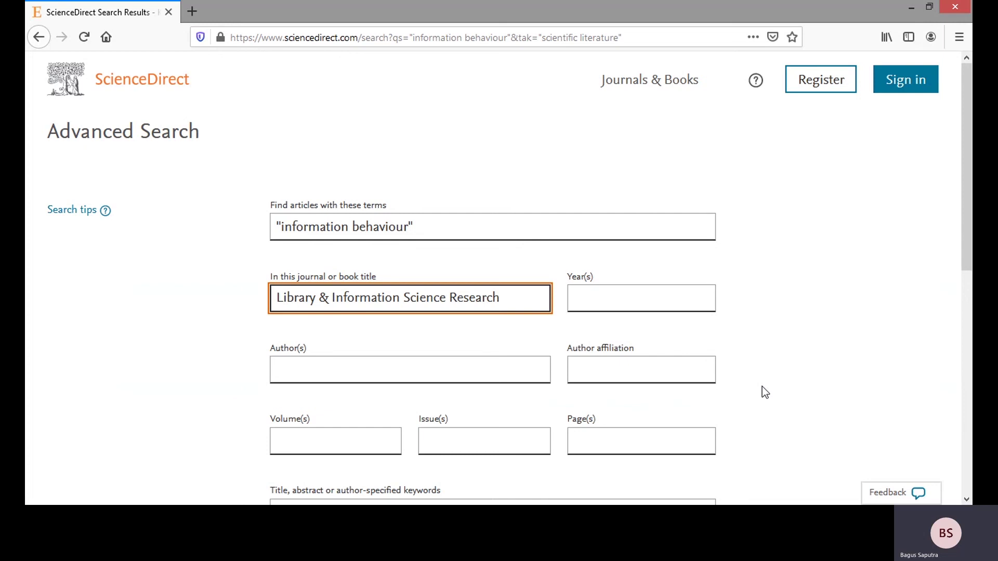
pyautogui.scroll(-5, 763, 391)
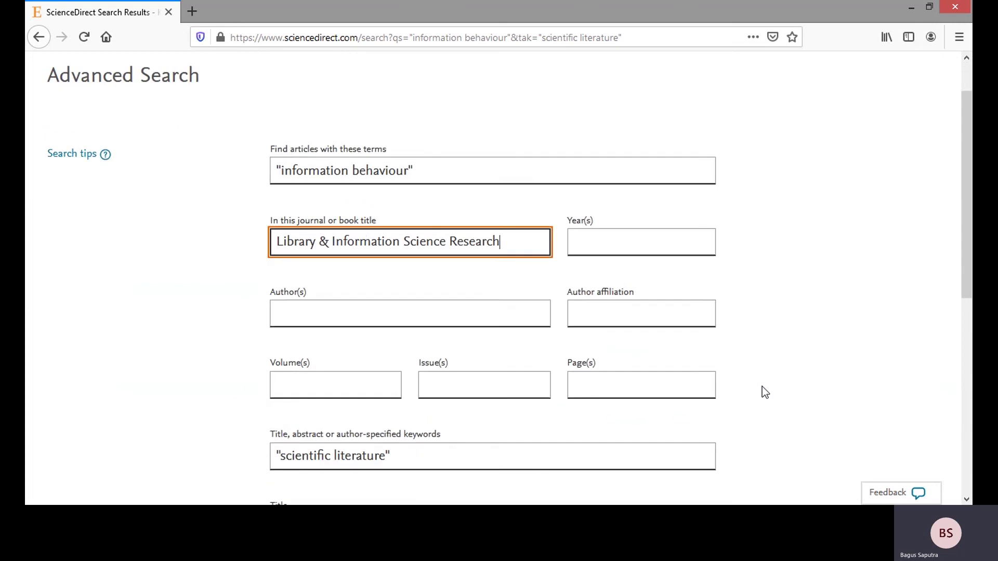
pyautogui.scroll(-1, 762, 394)
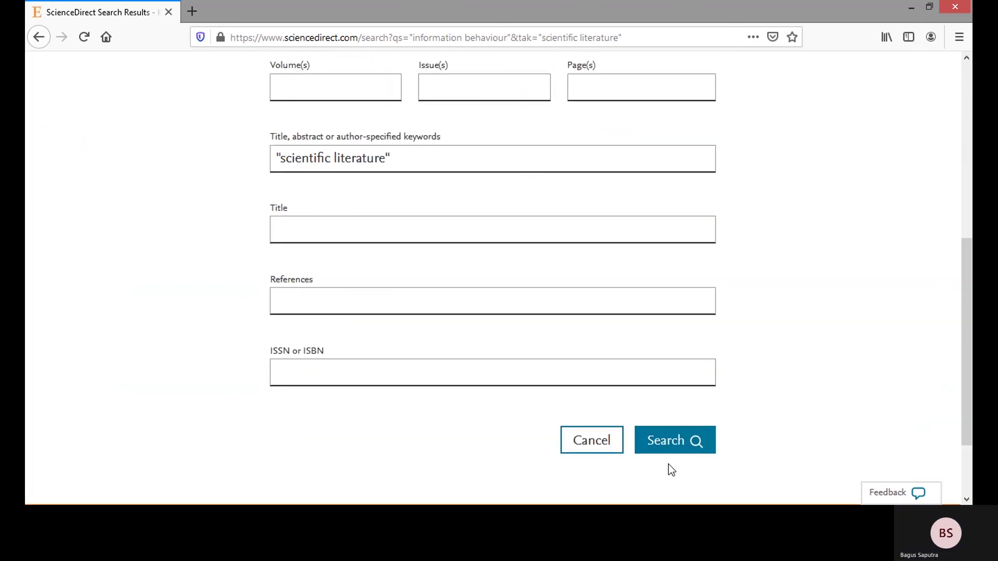
pyautogui.click(675, 446)
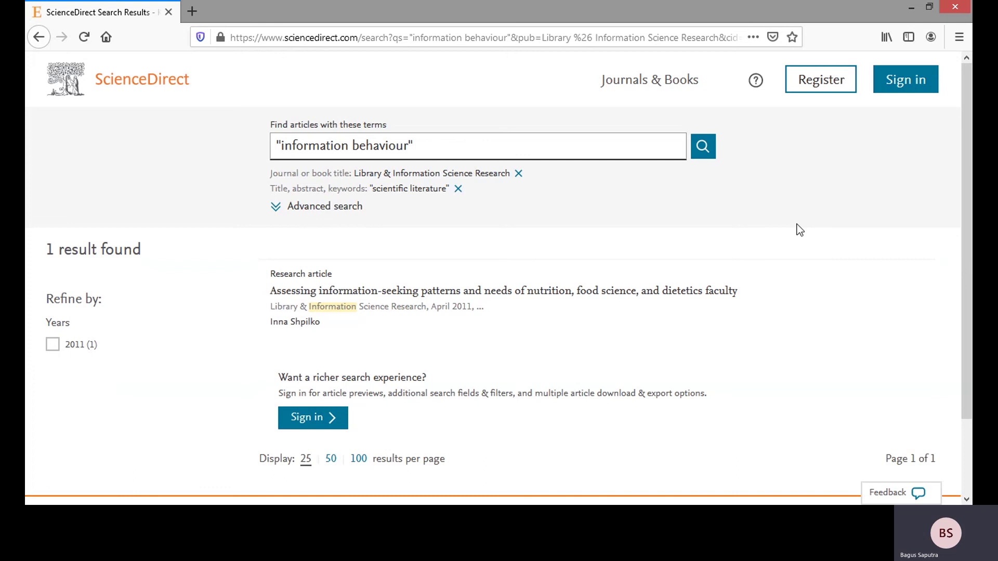
# Open the article on information-seeking patterns of nutrition, food science and dietetics faculty, skim its abstract and metrics, and return to the results
pyautogui.click(717, 290)
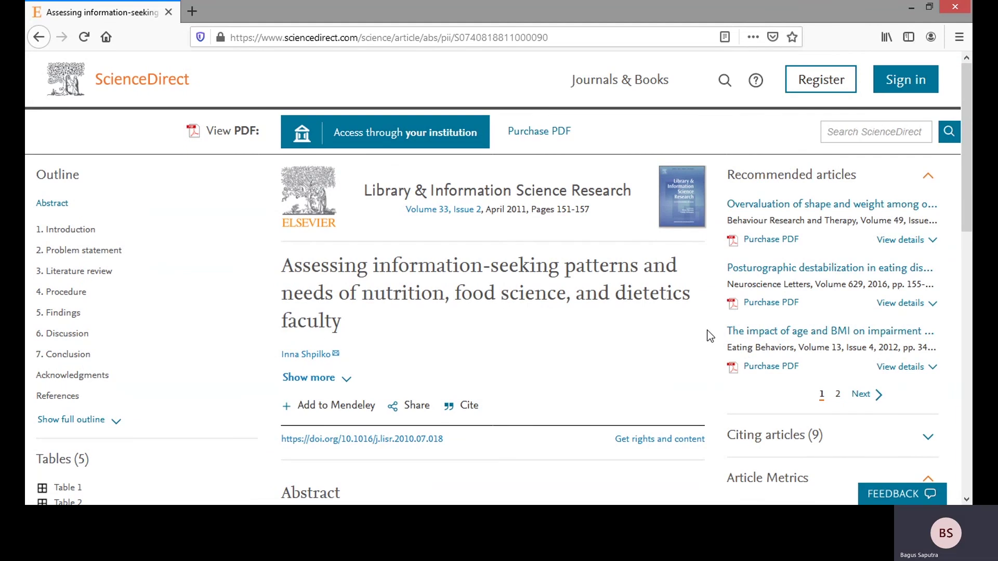
pyautogui.scroll(-5, 709, 335)
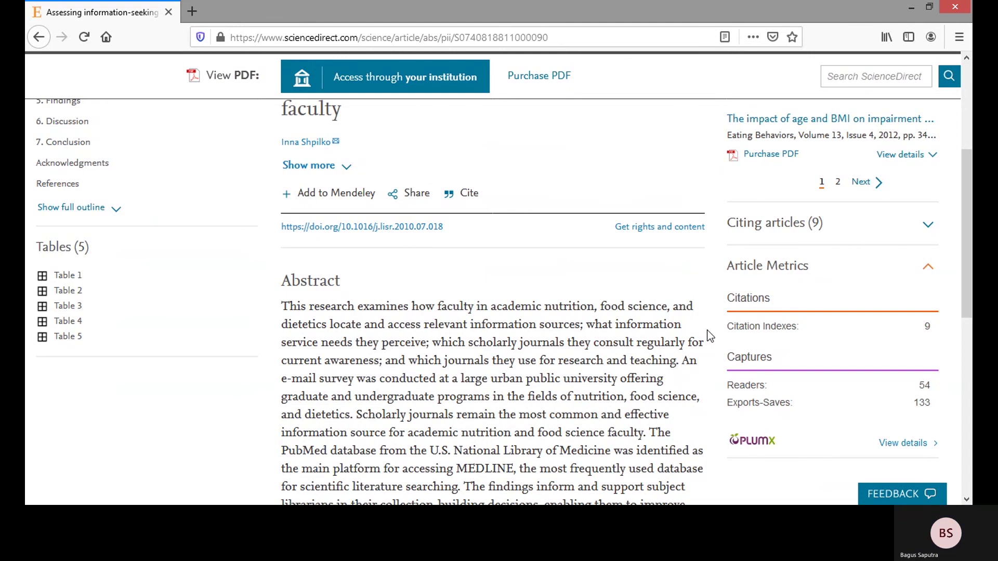
pyautogui.scroll(5, 710, 335)
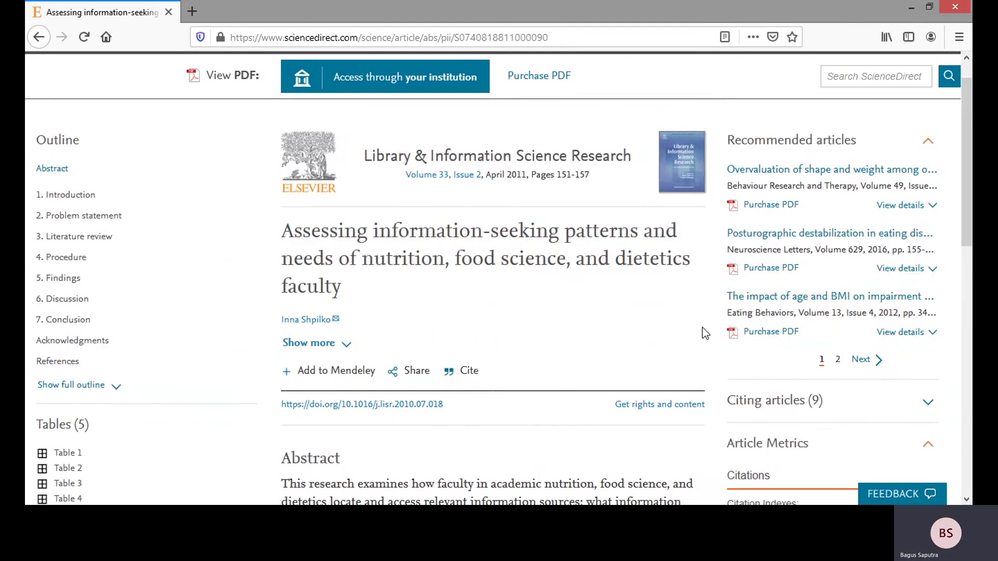
pyautogui.click(38, 36)
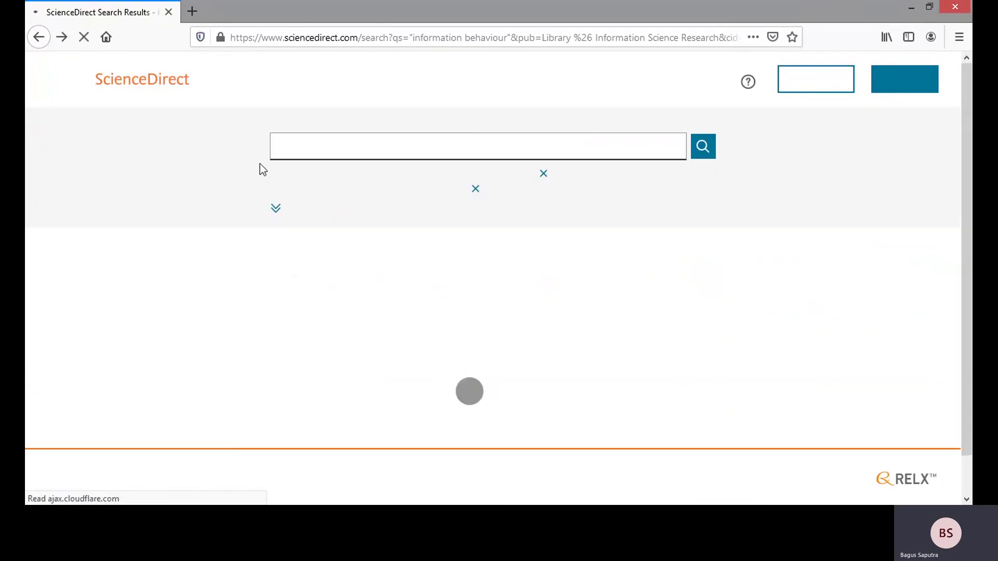
# Reopen the advanced search, add the exact phrase "CITATION IMPACT" as the article title, and run the search
pyautogui.click(318, 207)
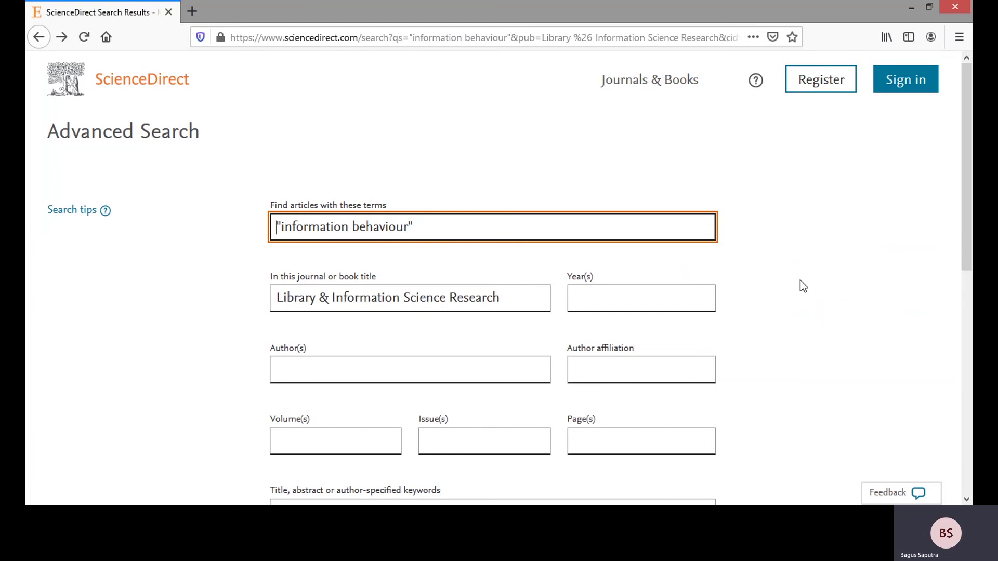
pyautogui.scroll(-5, 803, 285)
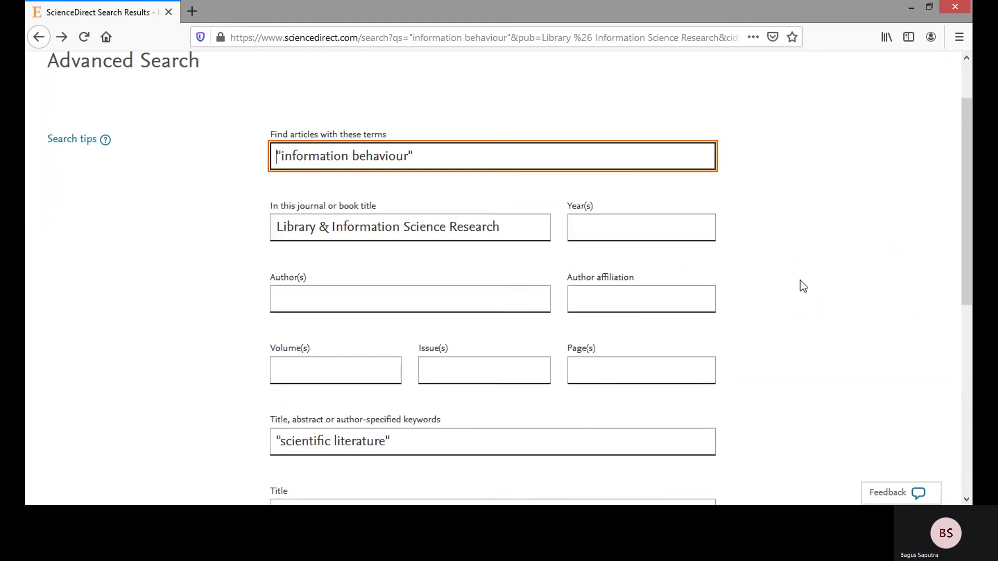
pyautogui.click(634, 367)
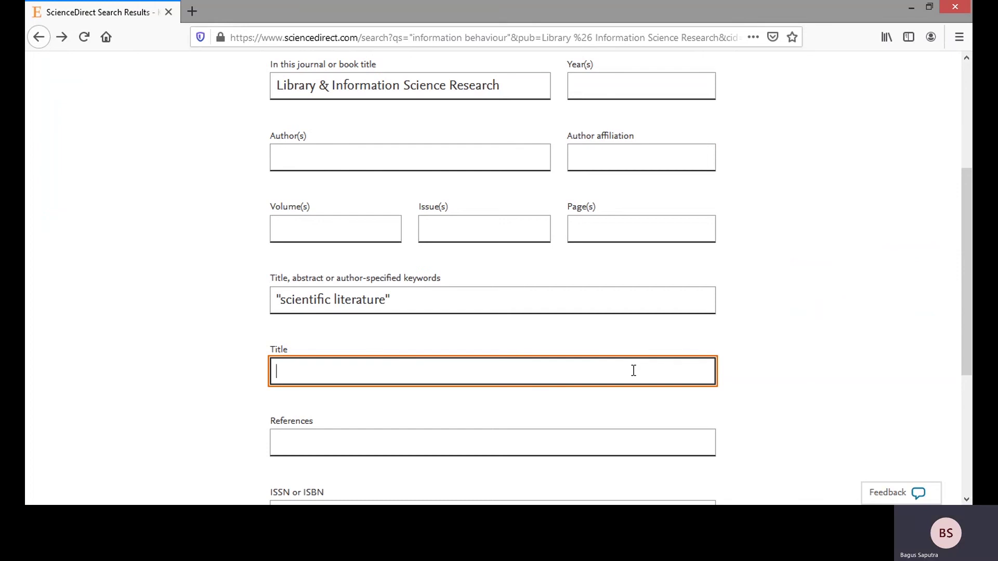
pyautogui.write('"CITATION IMPACT"')
pyautogui.scroll(-5, 634, 368)
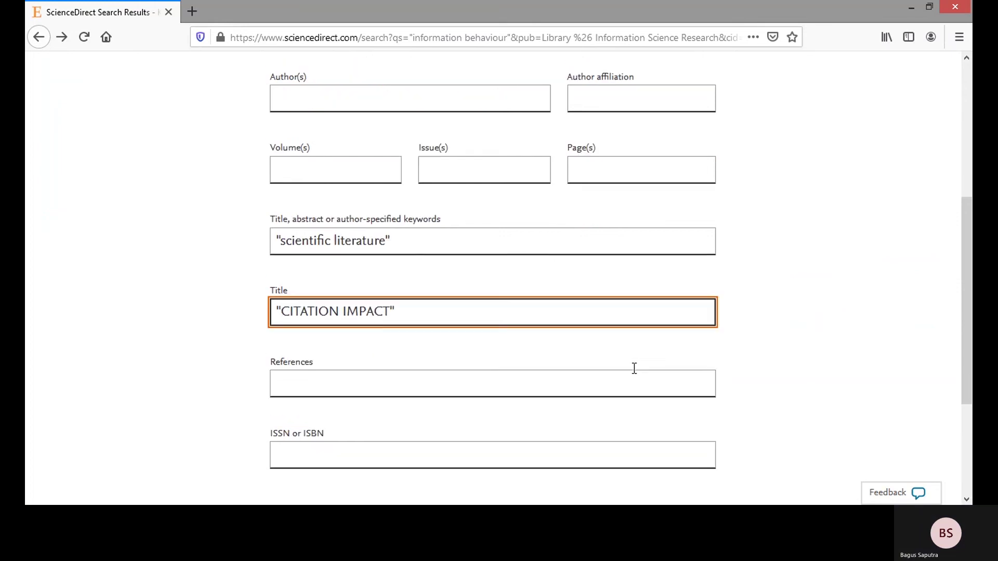
pyautogui.click(682, 356)
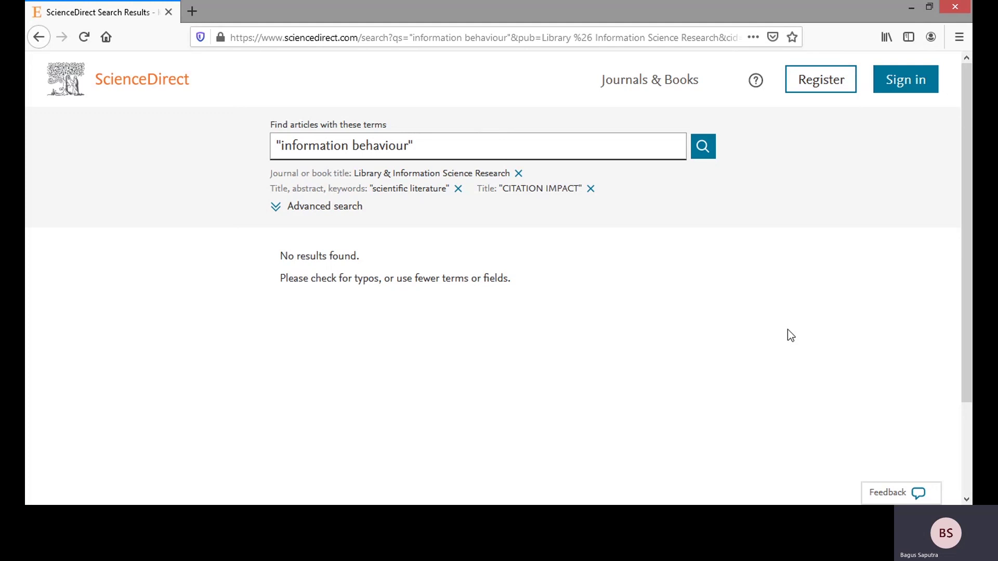
# Change the title, abstract or keywords phrase to "sCHOLARLY literature" in the advanced search and rerun it
pyautogui.click(352, 211)
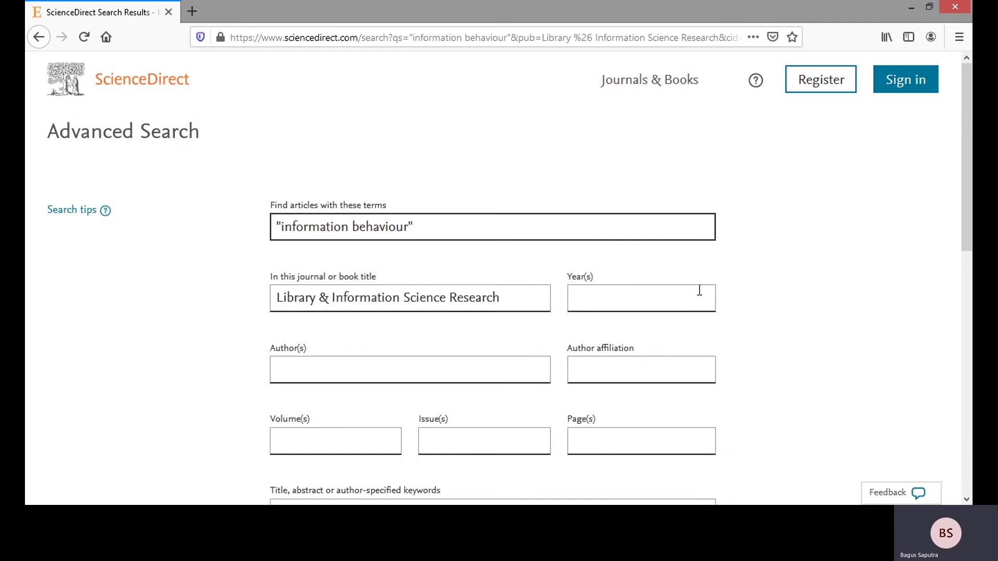
pyautogui.scroll(-4, 772, 304)
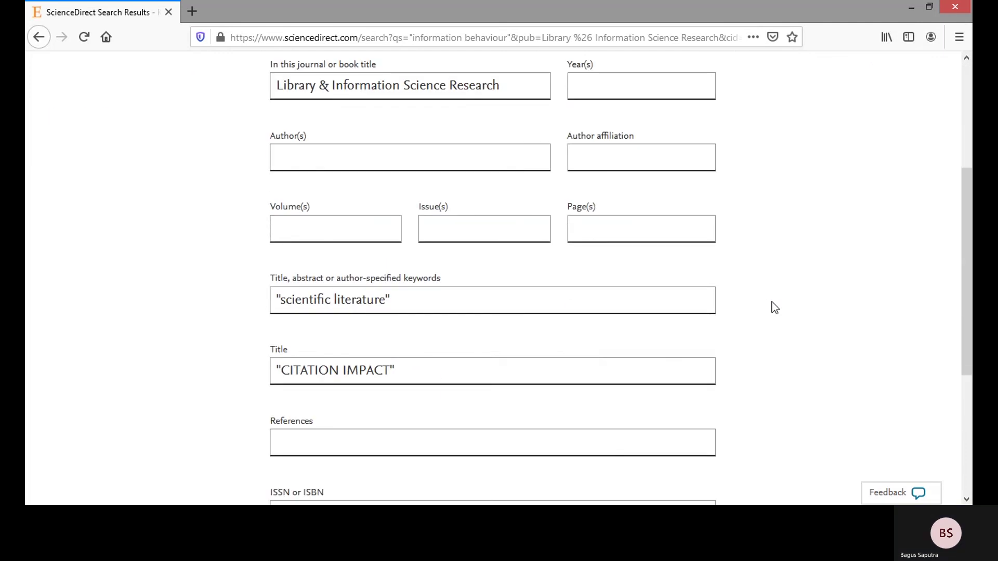
pyautogui.scroll(-1, 772, 308)
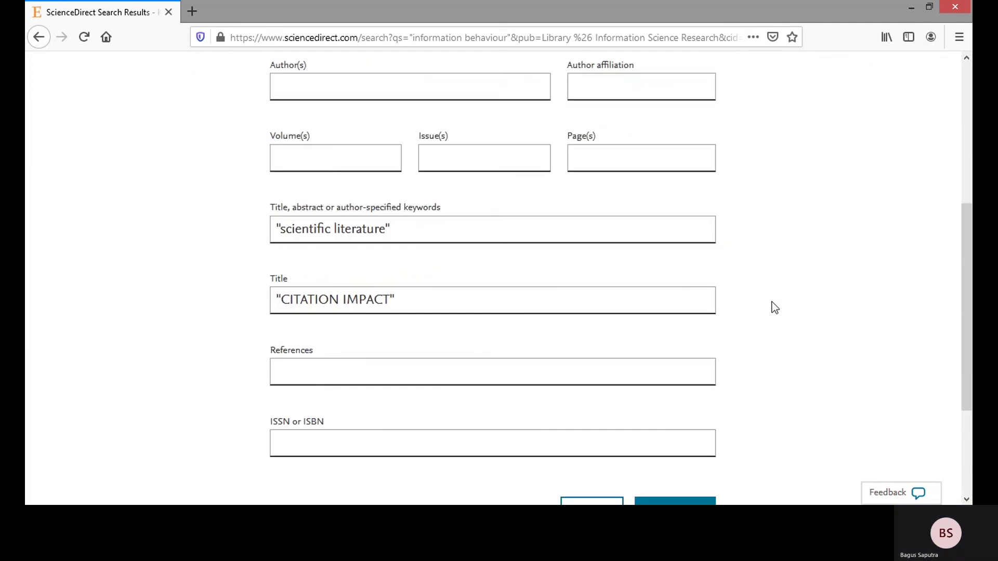
pyautogui.click(318, 239)
pyautogui.moveTo(331, 234); pyautogui.dragTo(288, 232)
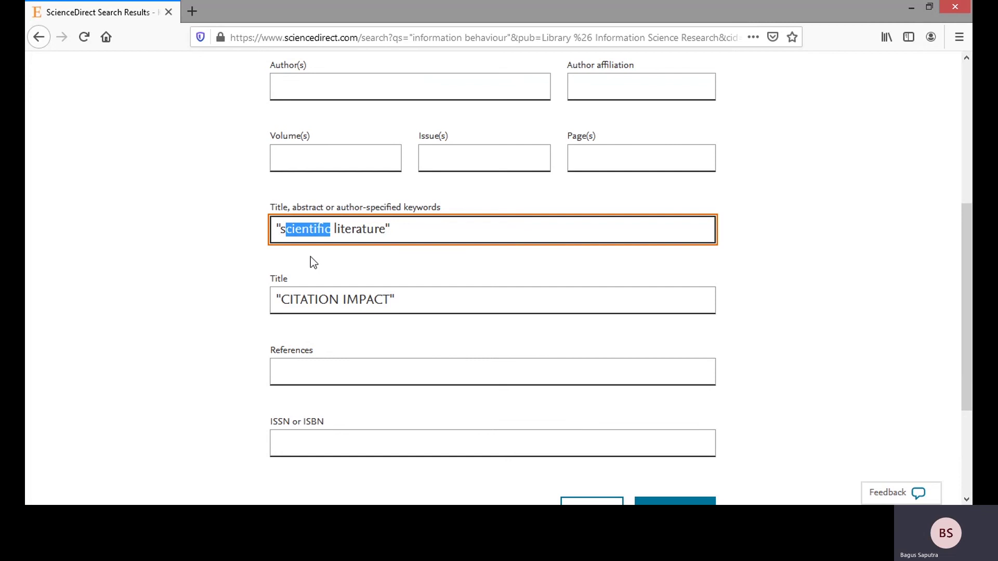
pyautogui.press('BackSpace')
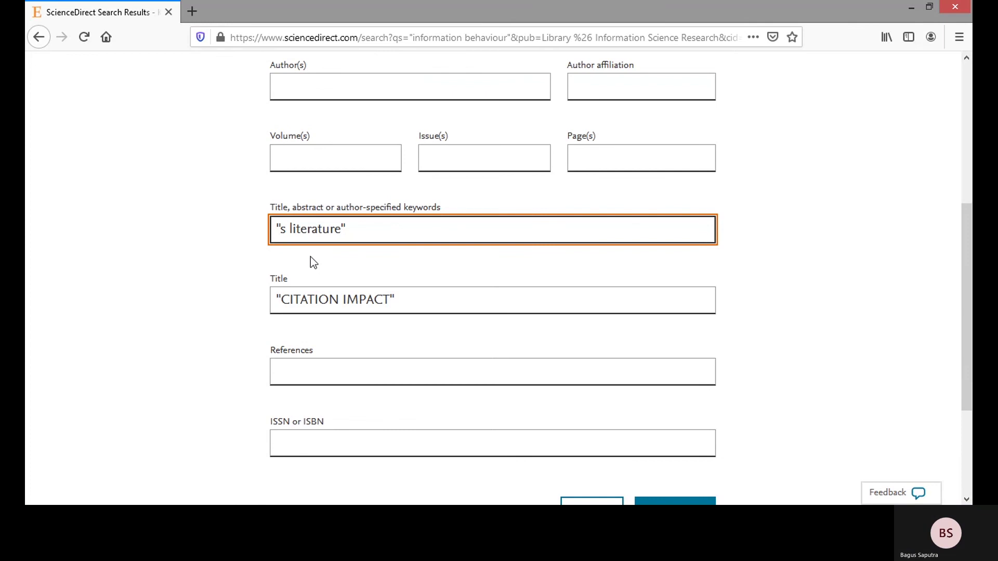
pyautogui.write('CHOLARLY')
pyautogui.scroll(-3, 768, 292)
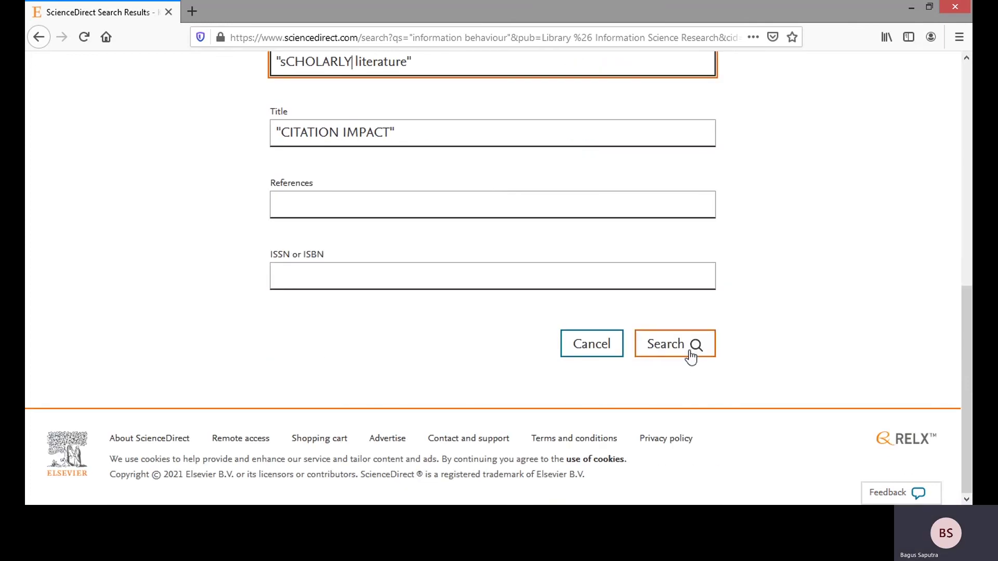
pyautogui.click(690, 357)
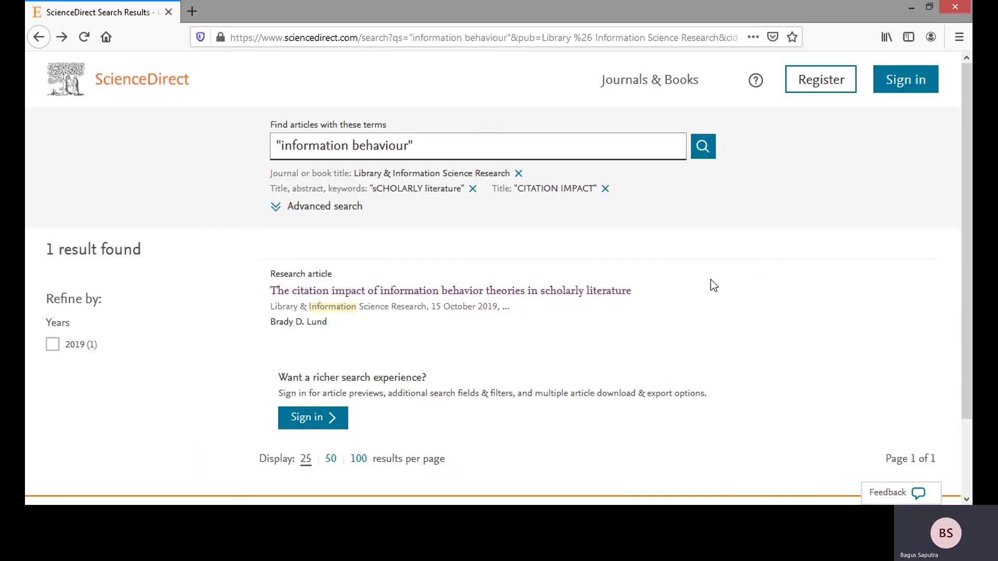
# Open the article "The citation impact of information behavior theories in scholarly literature", view its PDF purchase options and close them
pyautogui.click(571, 294)
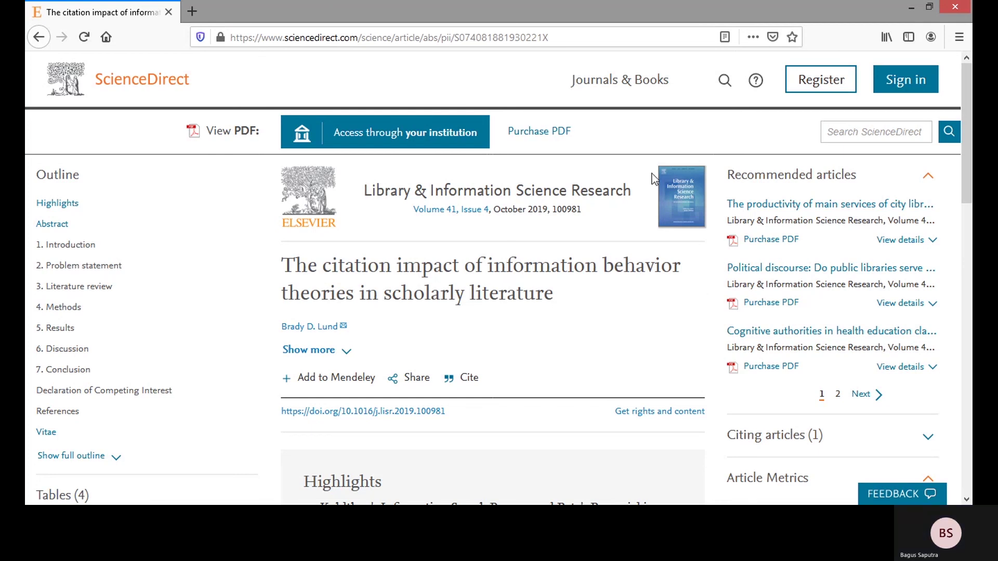
pyautogui.click(555, 130)
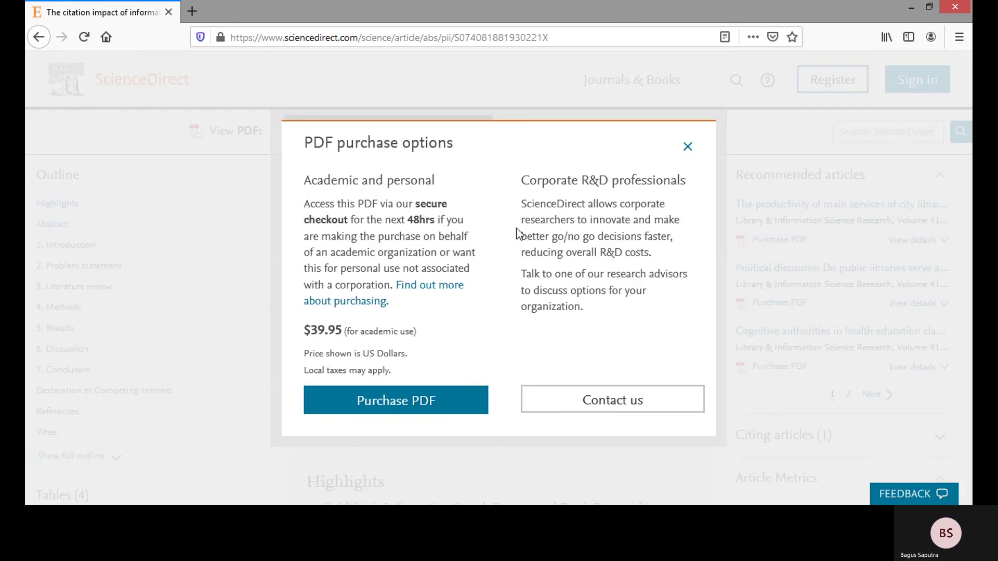
pyautogui.click(688, 147)
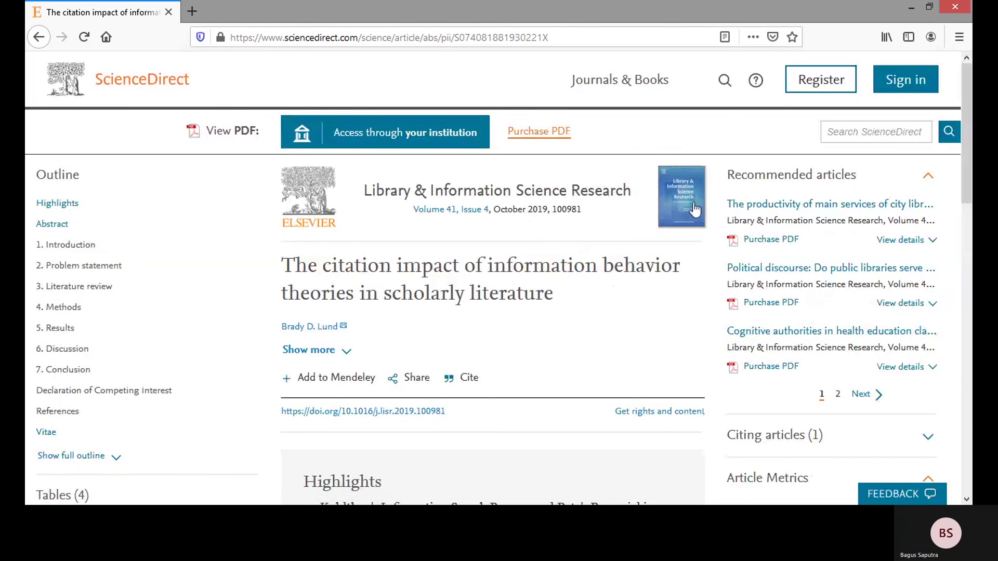
# Open the Library & Information Science Research issue containing the article and view its contents
pyautogui.scroll(-1, 686, 224)
pyautogui.click(684, 156)
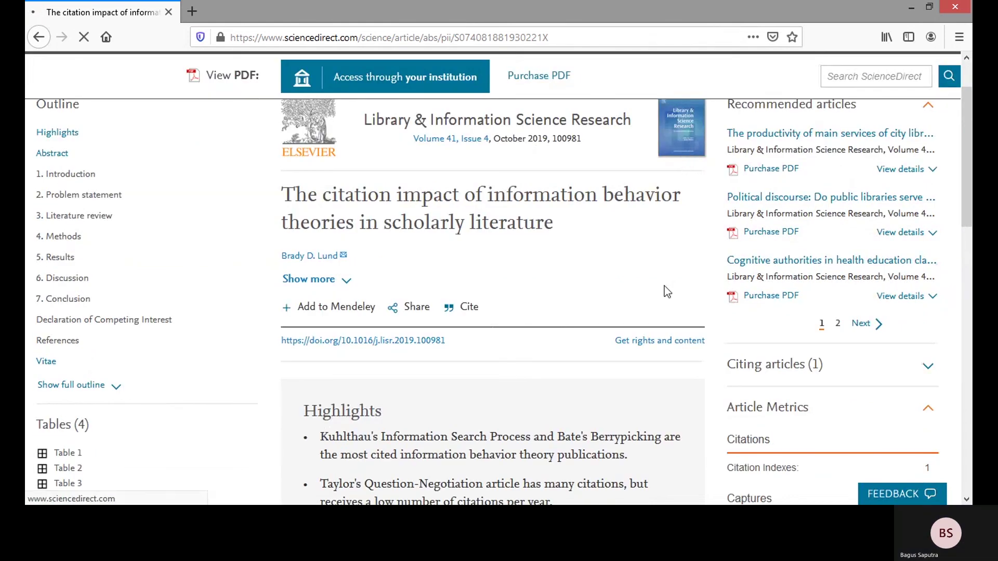
pyautogui.scroll(-2, 447, 275)
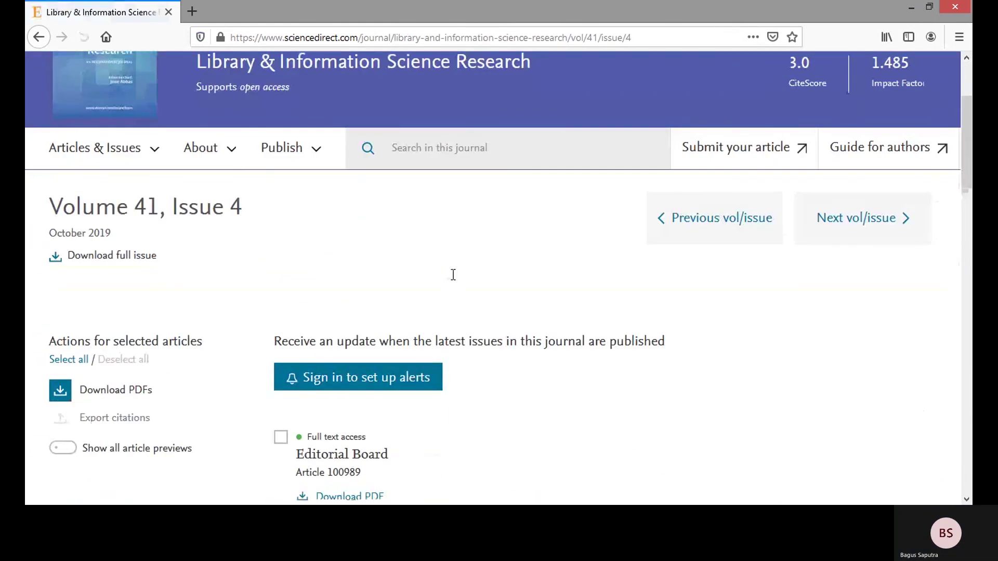
# Try to download the article PDFs of Volume 41, Issue 4 without selecting any articles, and close the dialog
pyautogui.scroll(-1, 366, 351)
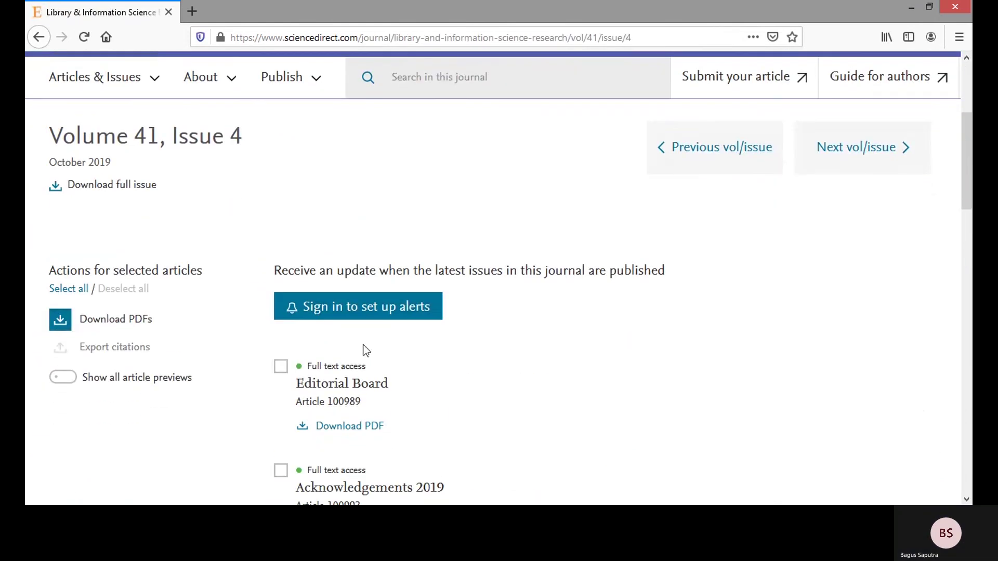
pyautogui.click(127, 319)
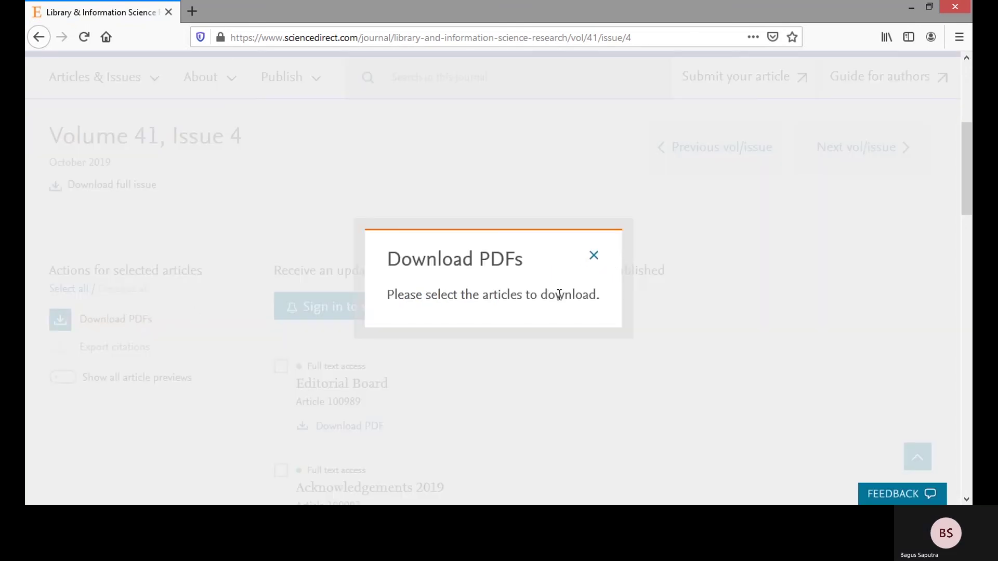
pyautogui.click(594, 256)
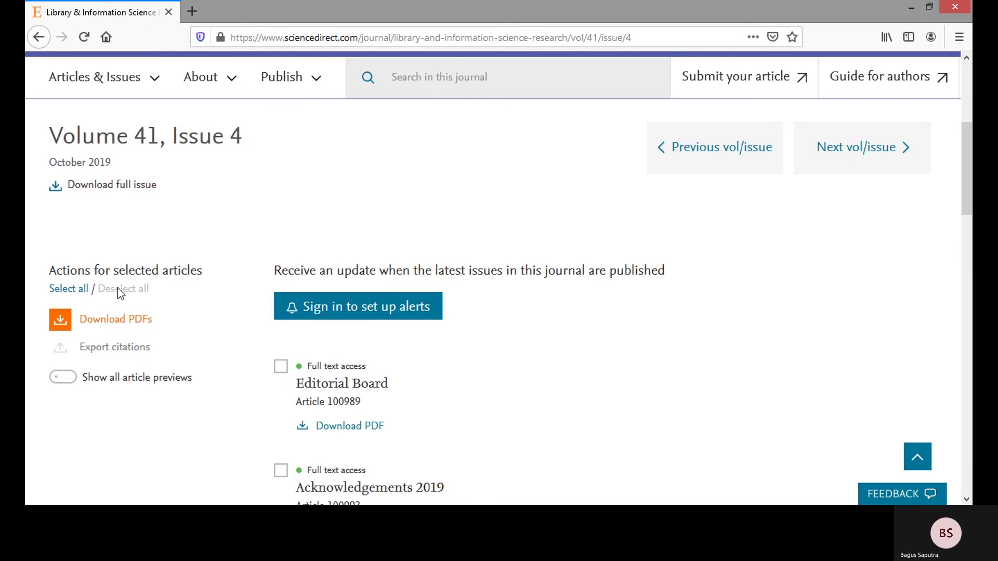
# Go back to the article page, reload it, and return to the search results for "information behaviour"
pyautogui.click(40, 41)
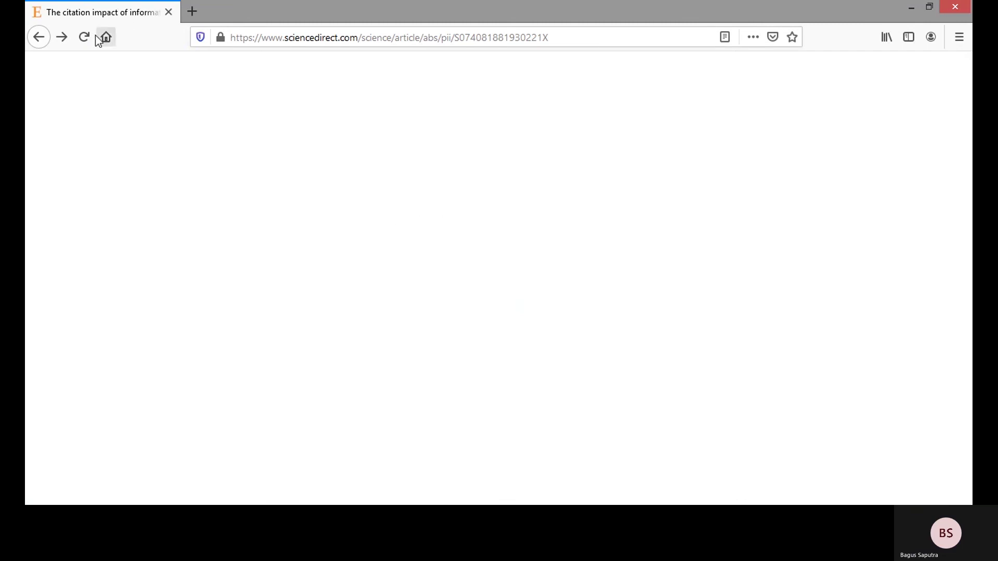
pyautogui.click(82, 39)
pyautogui.scroll(-3, 412, 263)
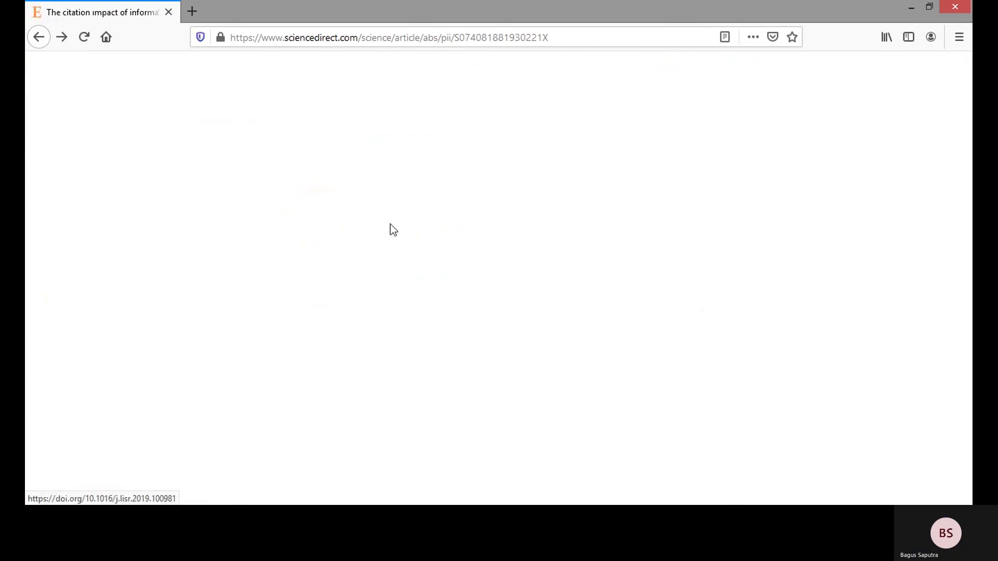
pyautogui.click(39, 37)
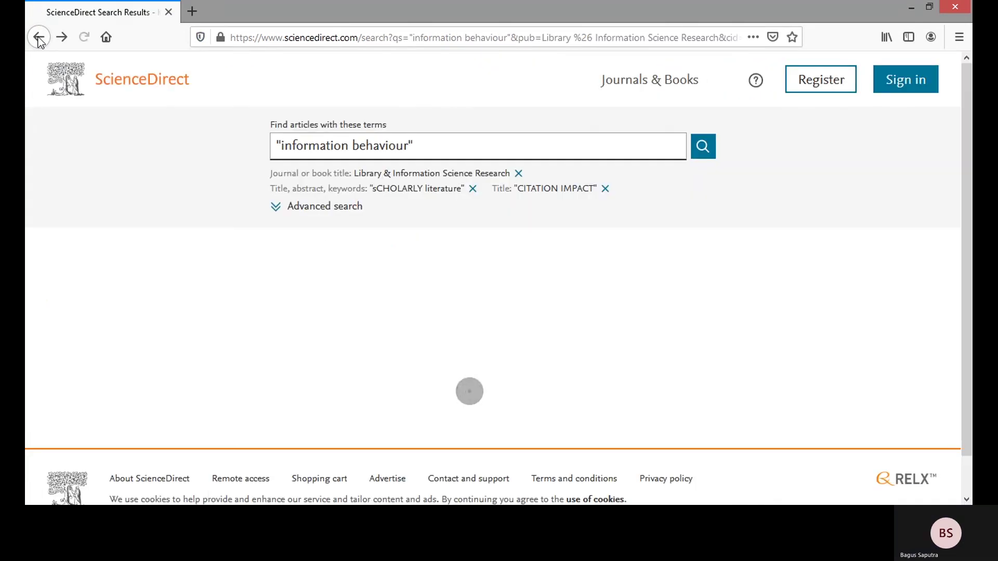
pyautogui.scroll(-1, 345, 290)
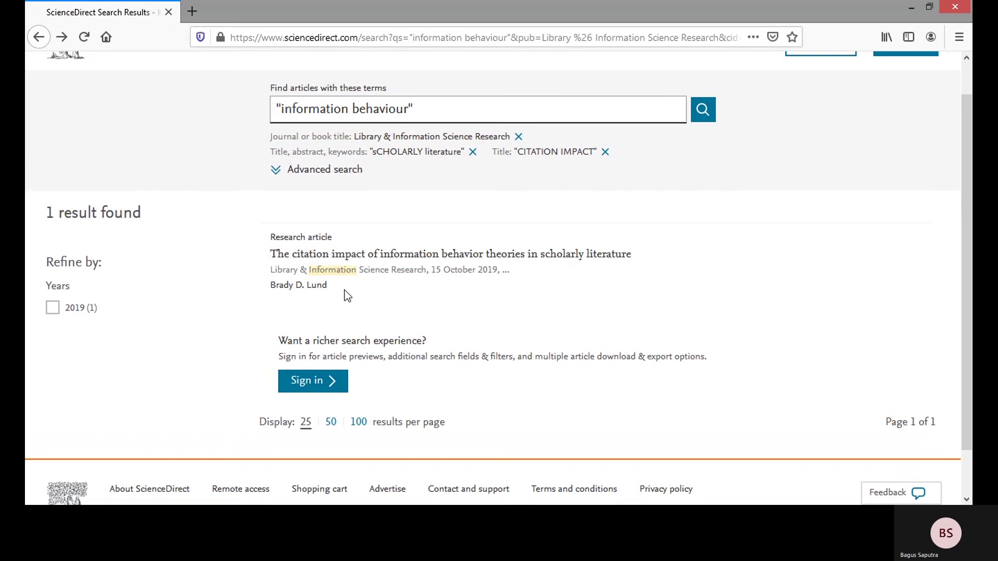
# Reopen "The citation impact of information behavior theories in scholarly literature" and read through its highlights, abstract and author biography
pyautogui.click(359, 254)
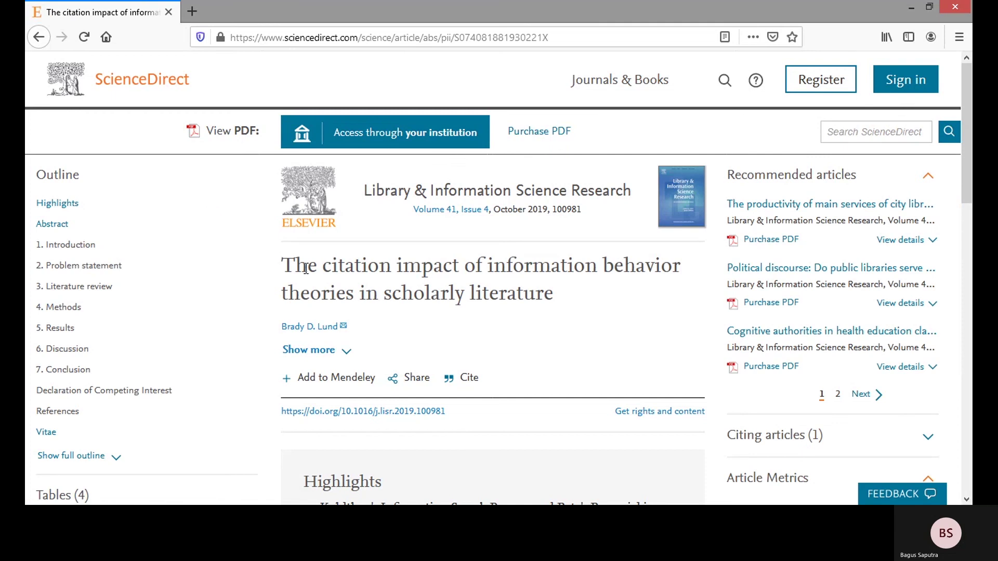
pyautogui.scroll(-3, 283, 299)
pyautogui.scroll(-10, 283, 298)
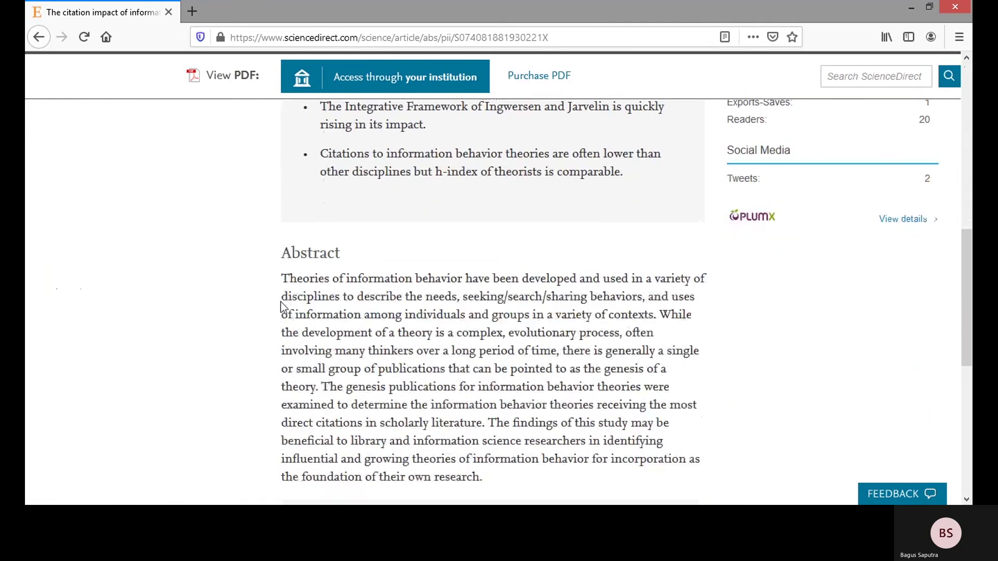
pyautogui.scroll(-9, 283, 306)
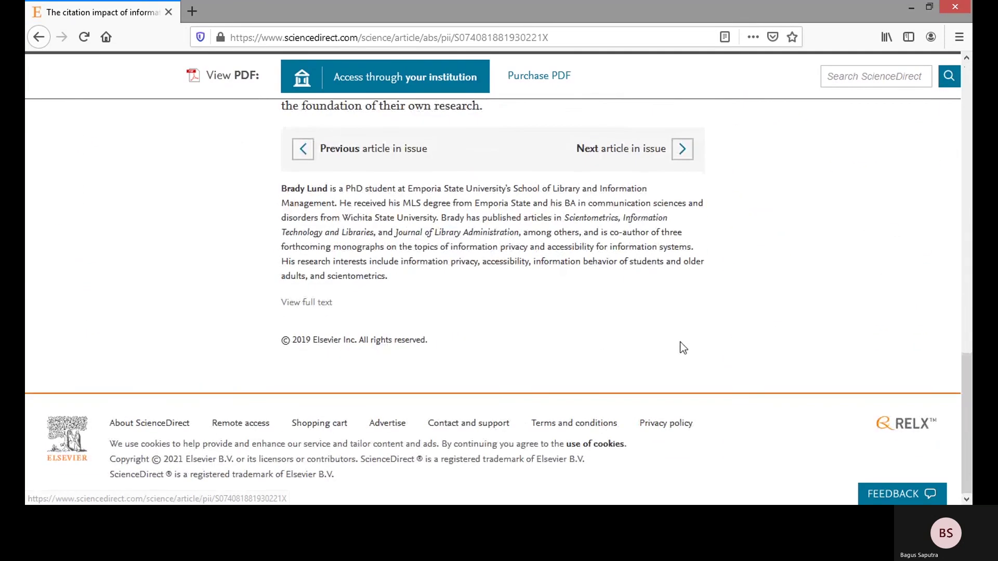
# View the article's PDF purchase options and close them
pyautogui.scroll(3, 681, 345)
pyautogui.scroll(15, 683, 345)
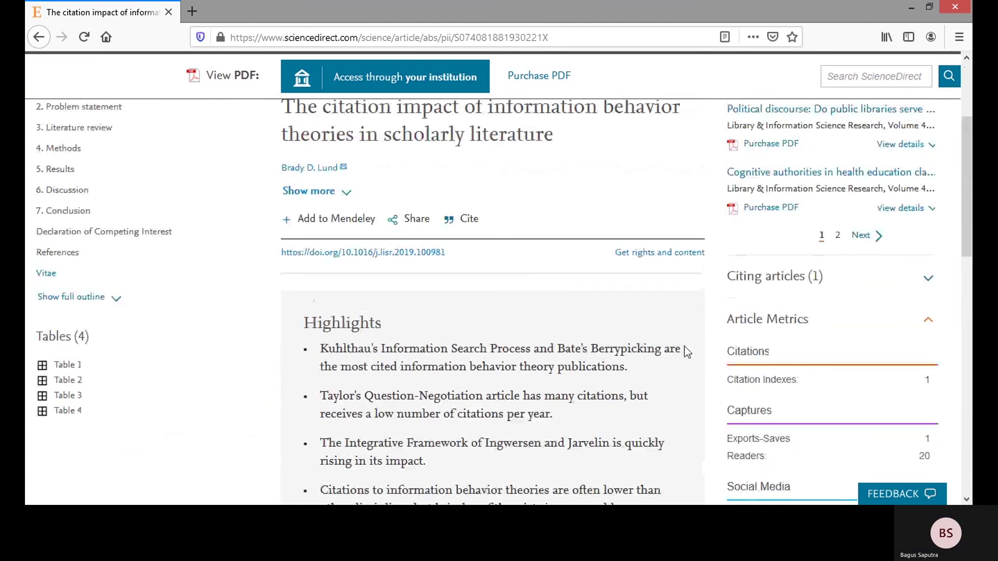
pyautogui.scroll(3, 695, 335)
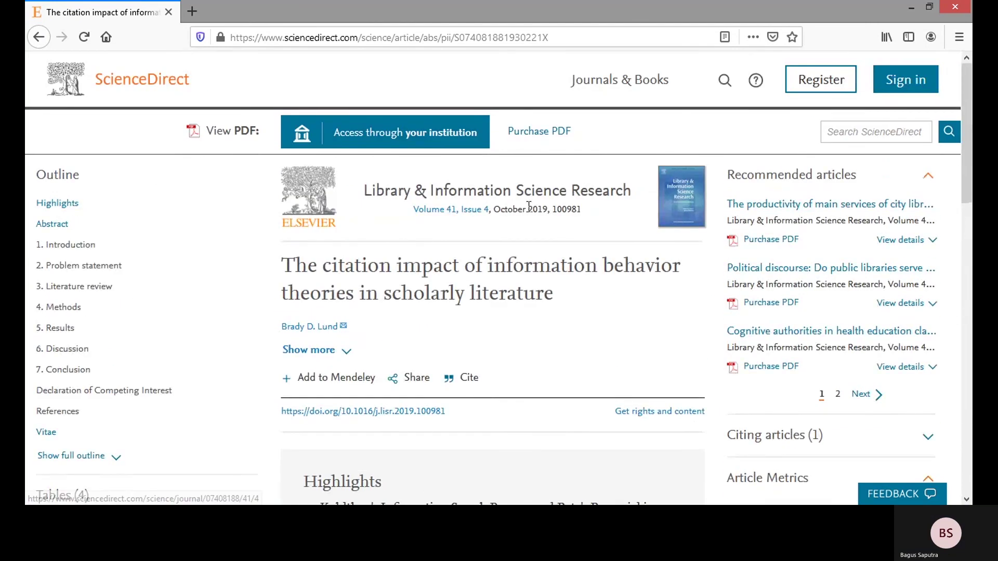
pyautogui.click(540, 134)
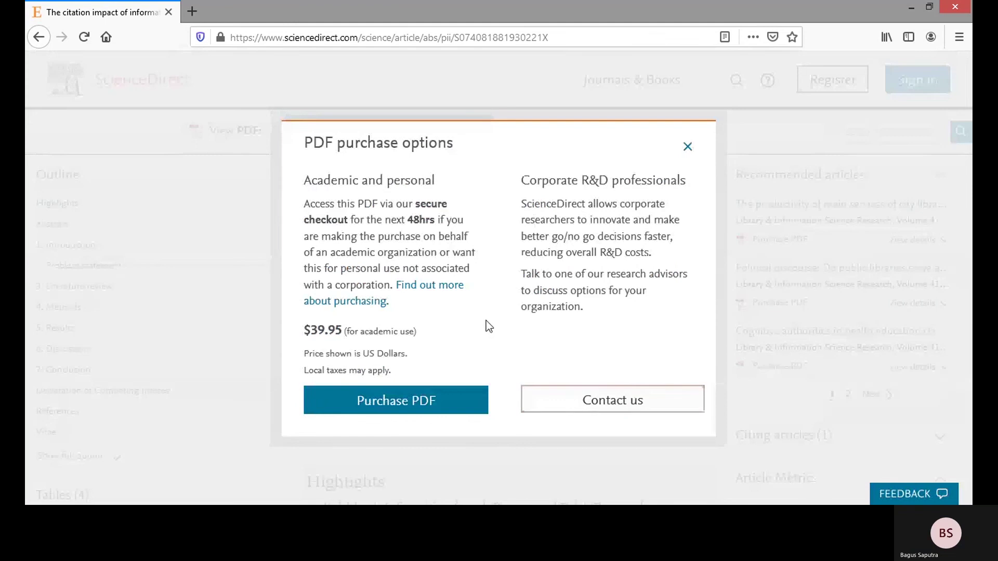
pyautogui.click(685, 149)
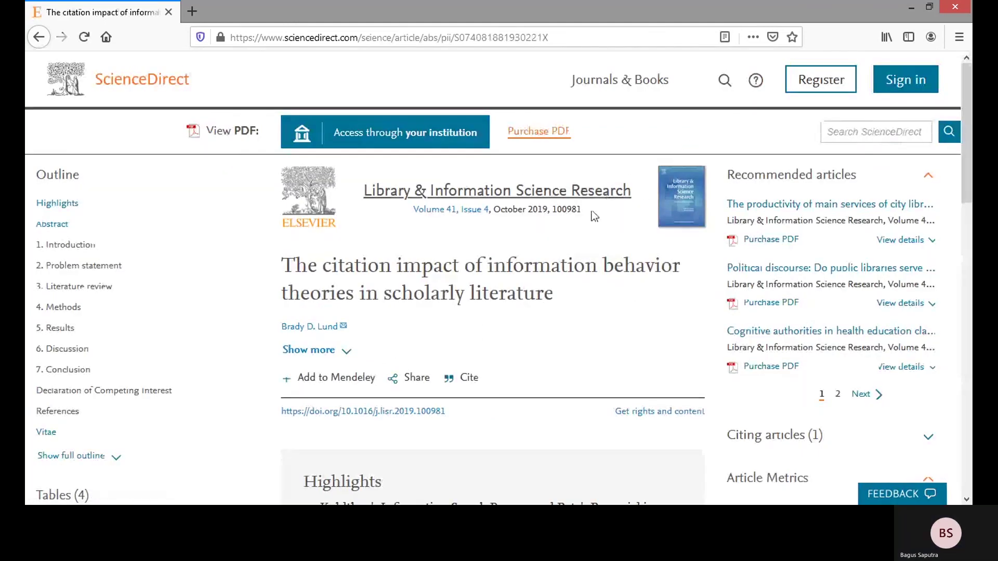